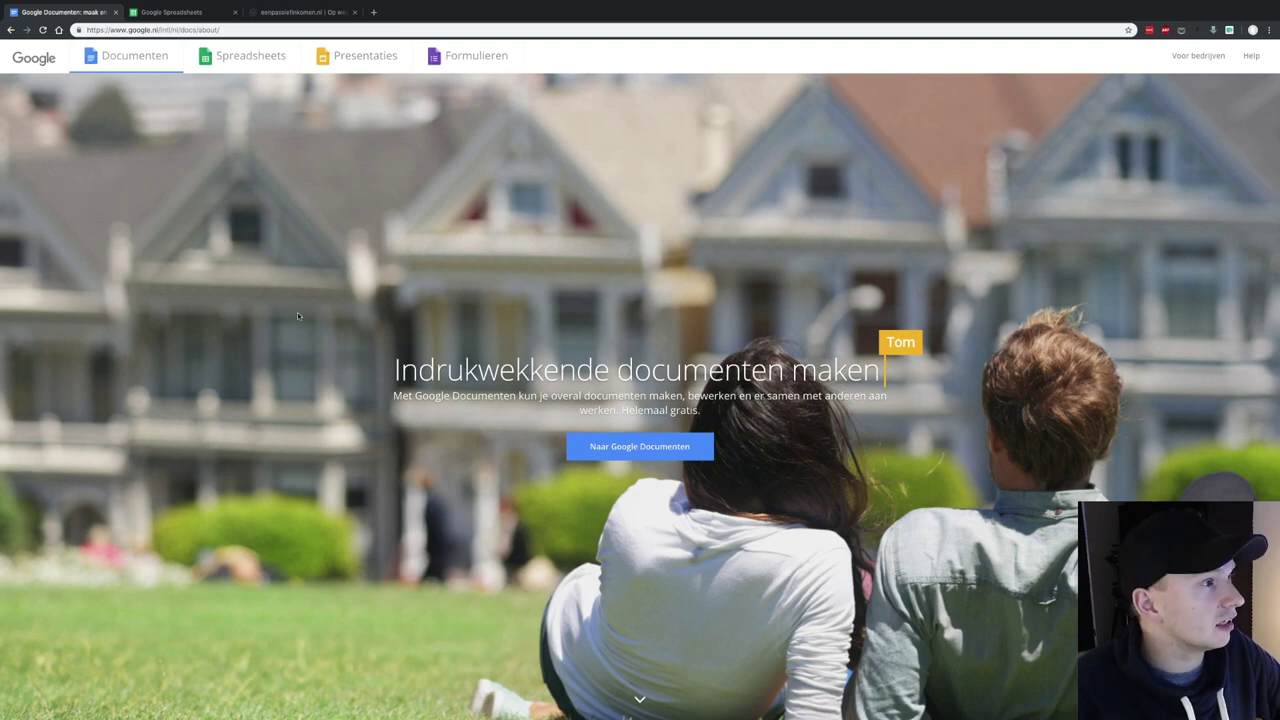
Scroll down the Google page and open the Spreadsheets introduction page
scroll(297, 314, "down", 5)
scroll(297, 316, "down", 5)
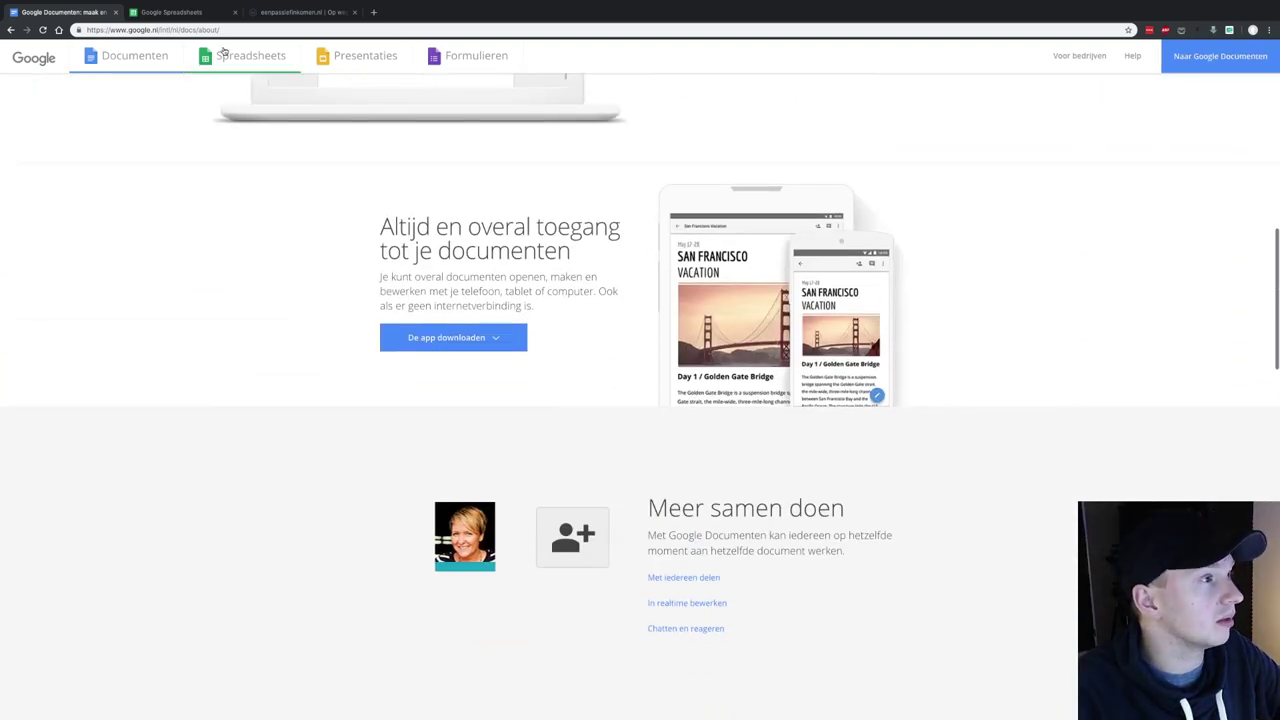
left_click(230, 56)
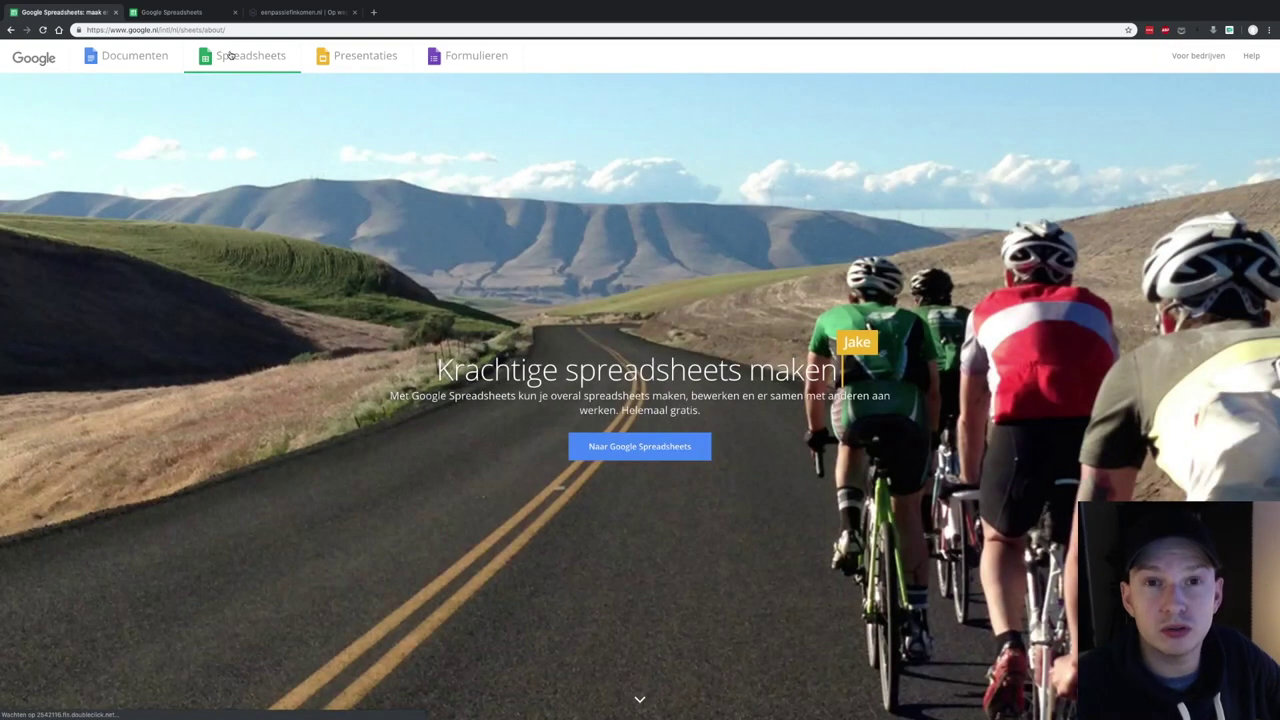
Read through the Spreadsheets introduction, then close it to return to the templates home
scroll(380, 204, "down", 1)
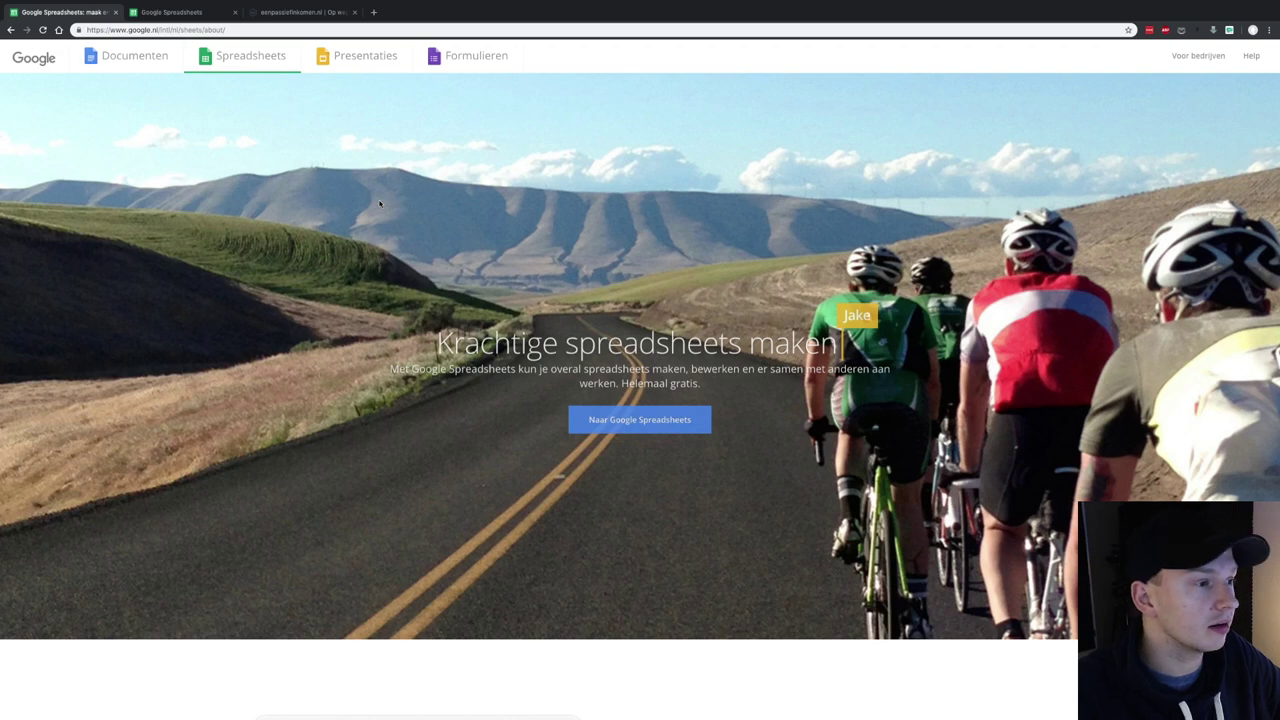
scroll(380, 204, "down", 6)
scroll(380, 204, "down", 3)
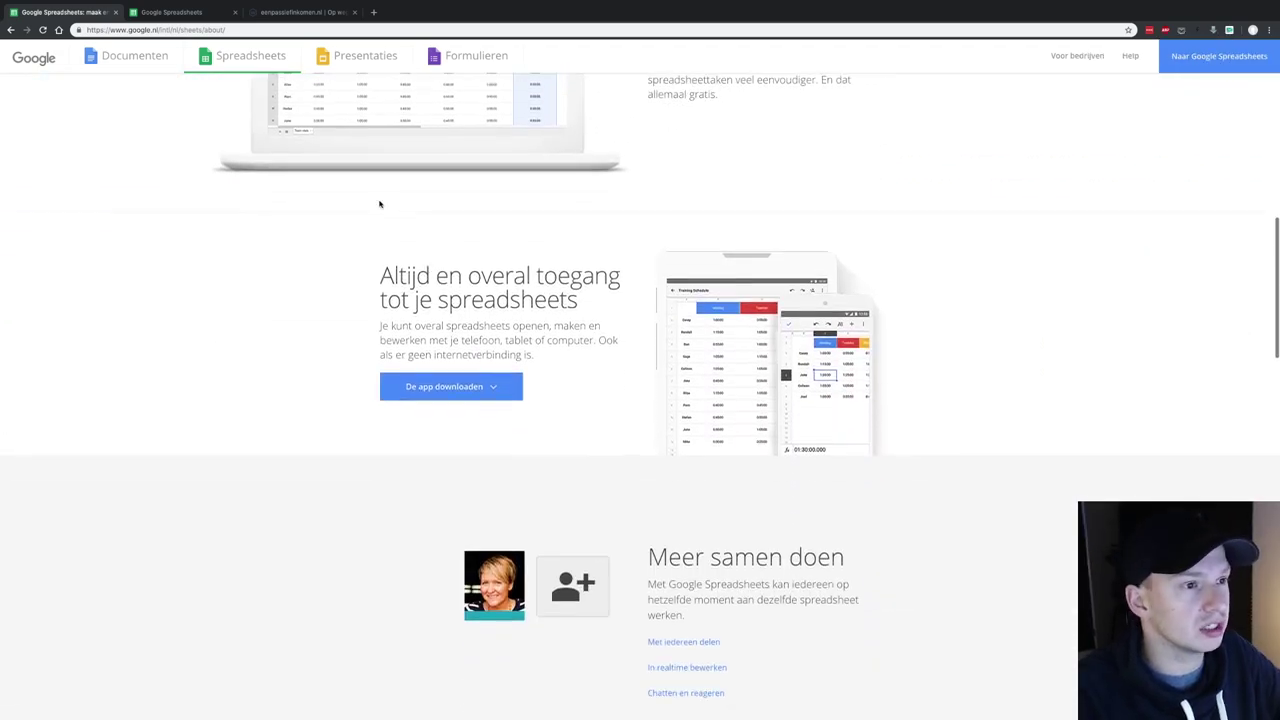
scroll(380, 204, "down", 4)
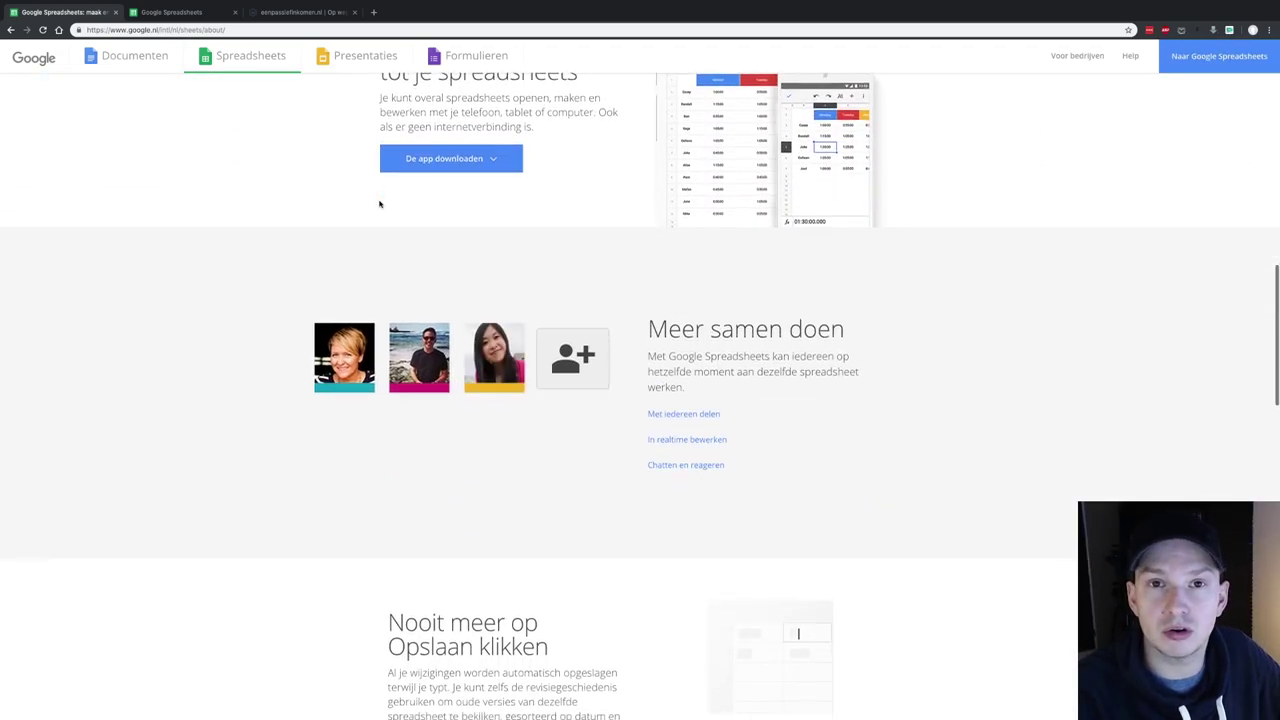
scroll(380, 204, "down", 4)
scroll(380, 204, "down", 2)
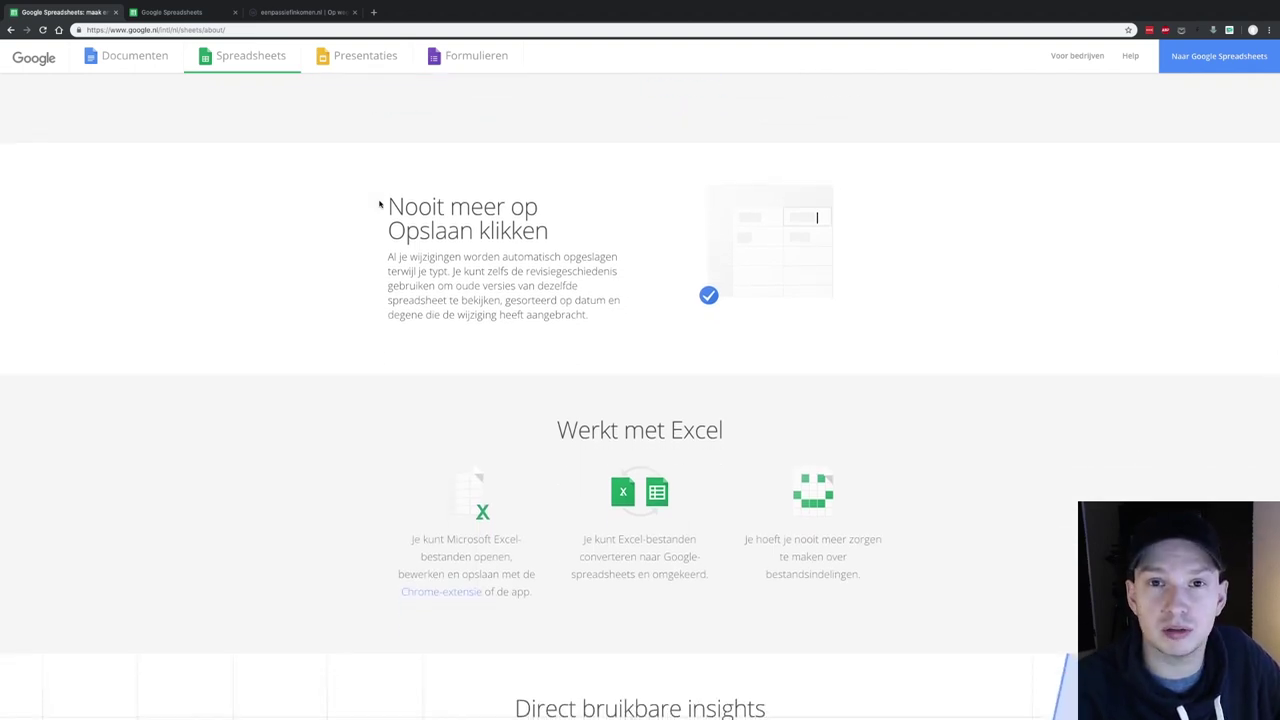
scroll(380, 204, "down", 3)
scroll(380, 204, "down", 4)
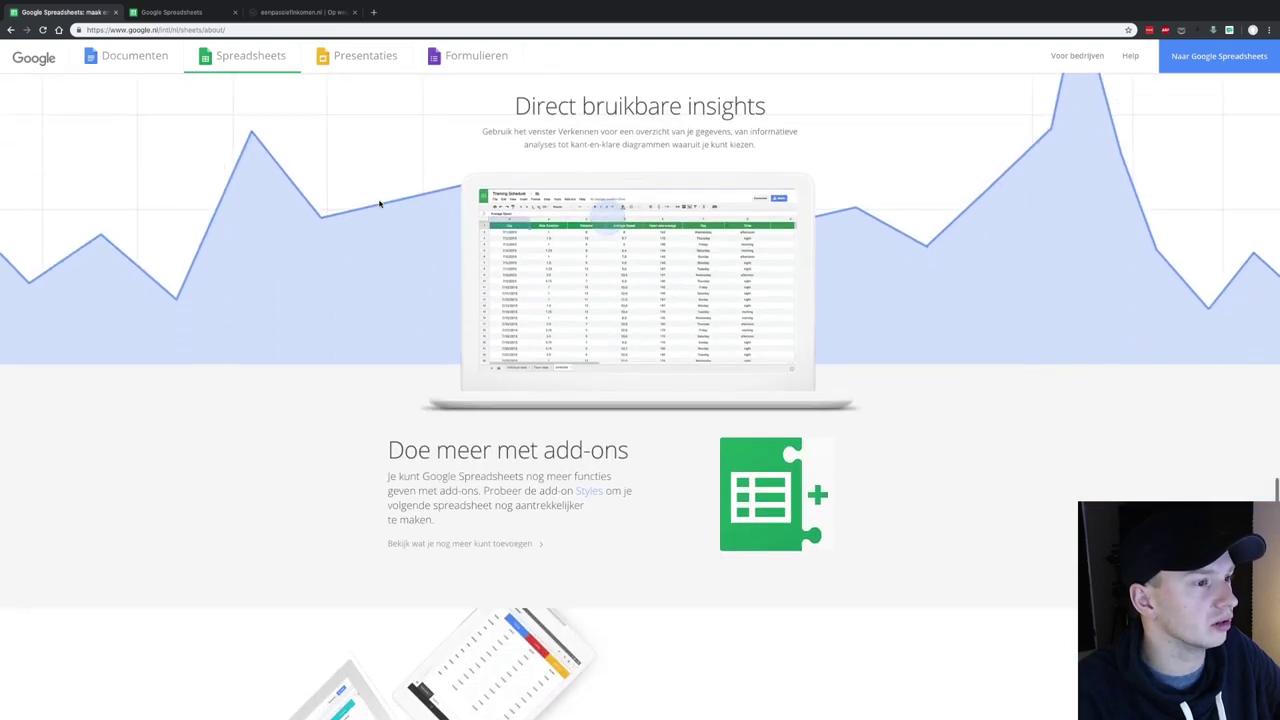
scroll(380, 204, "down", 4)
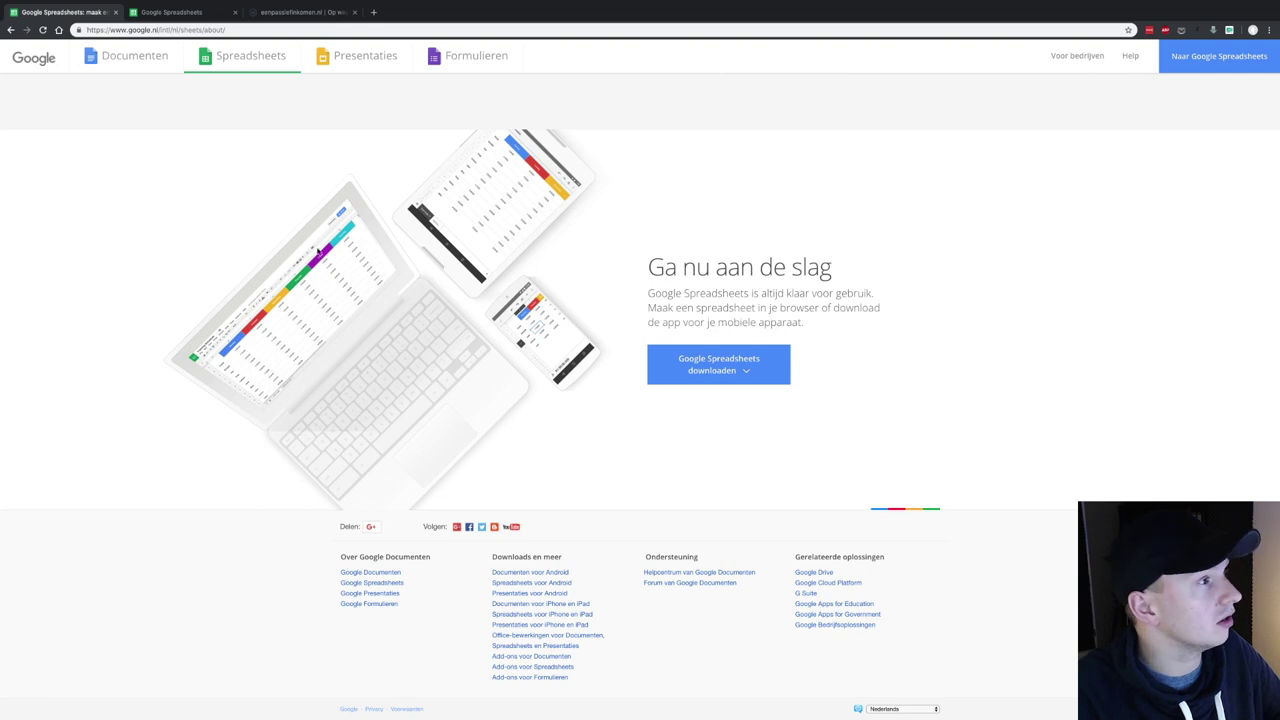
key("ctrl+w")
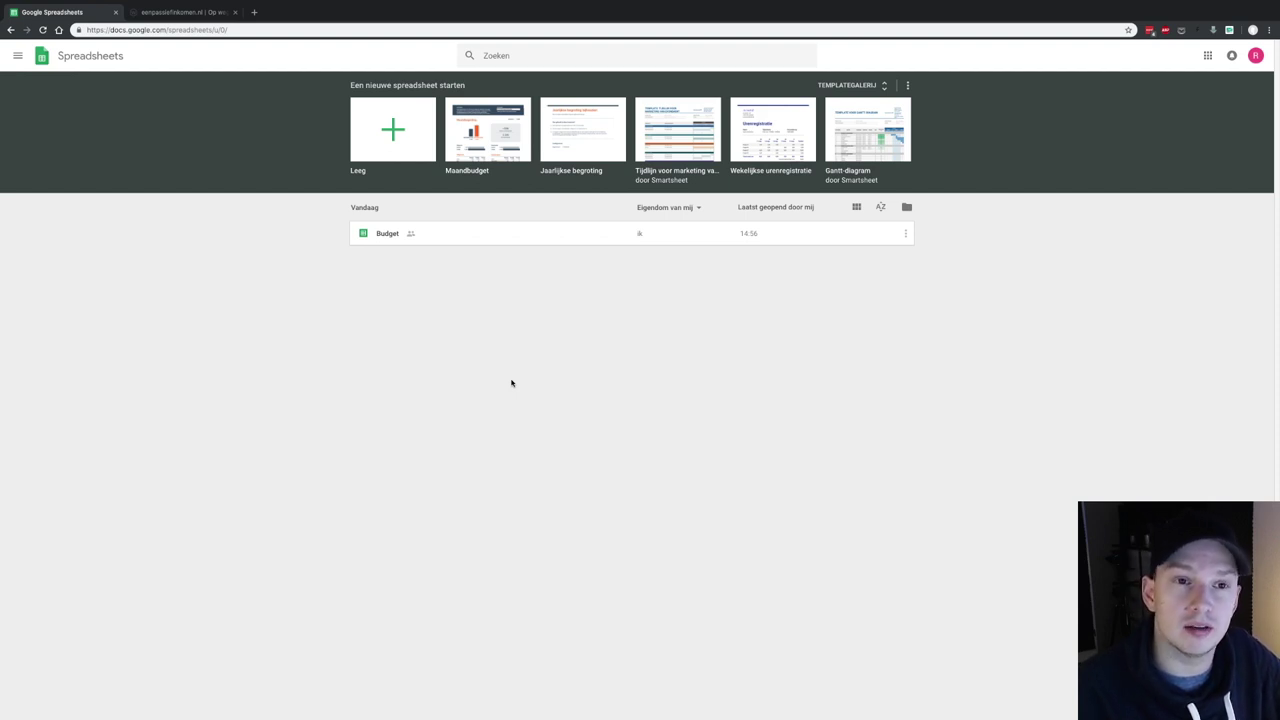
Switch to the eenpassiefinkomen.nl blog tab
left_click(204, 14)
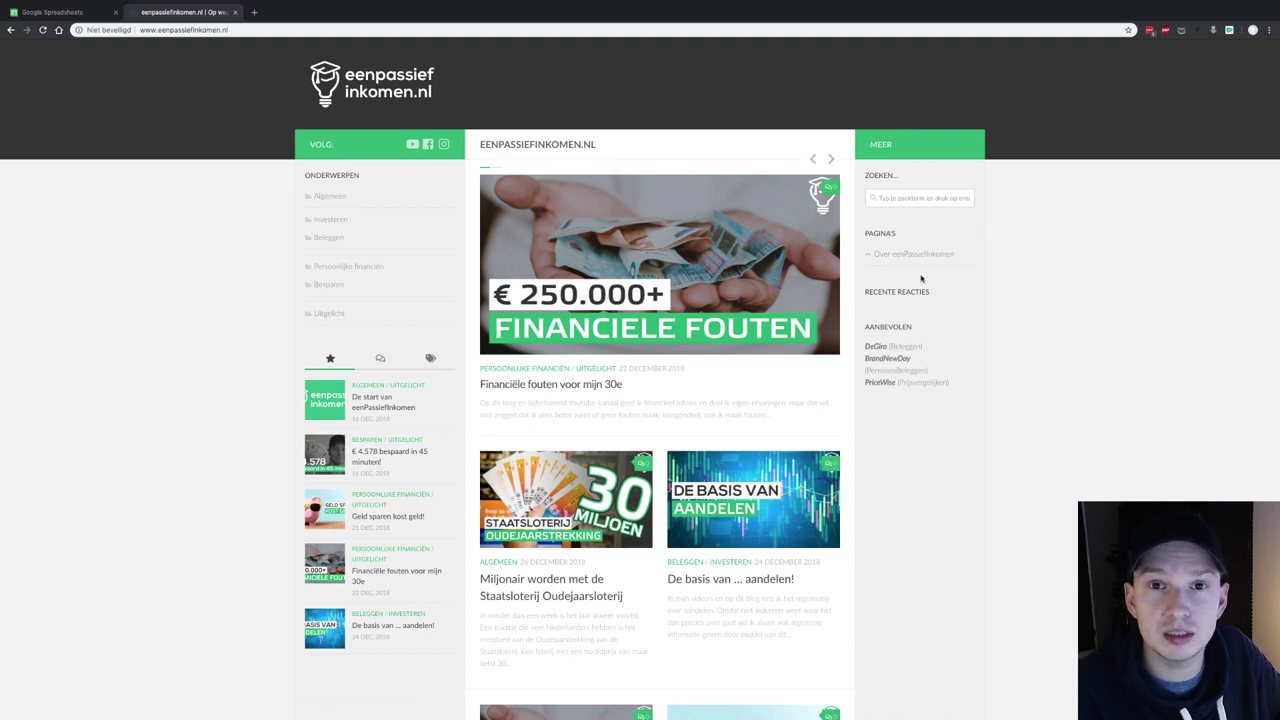
Leave the eenpassiefinkomen.nl tab and go back to the Google Sheets home
key("ctrl+shift+Tab")
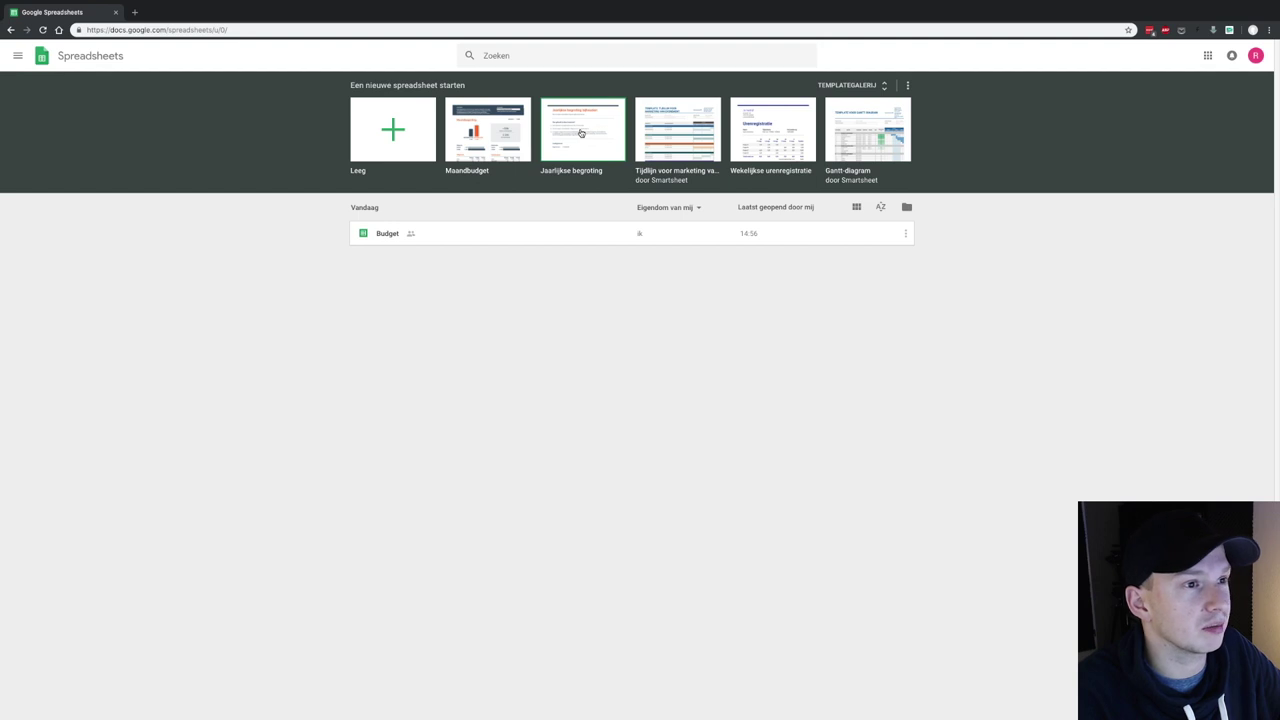
Create a new Jaarlijkse begroting spreadsheet from the template gallery and select its Beginbalans cell
left_click(835, 86)
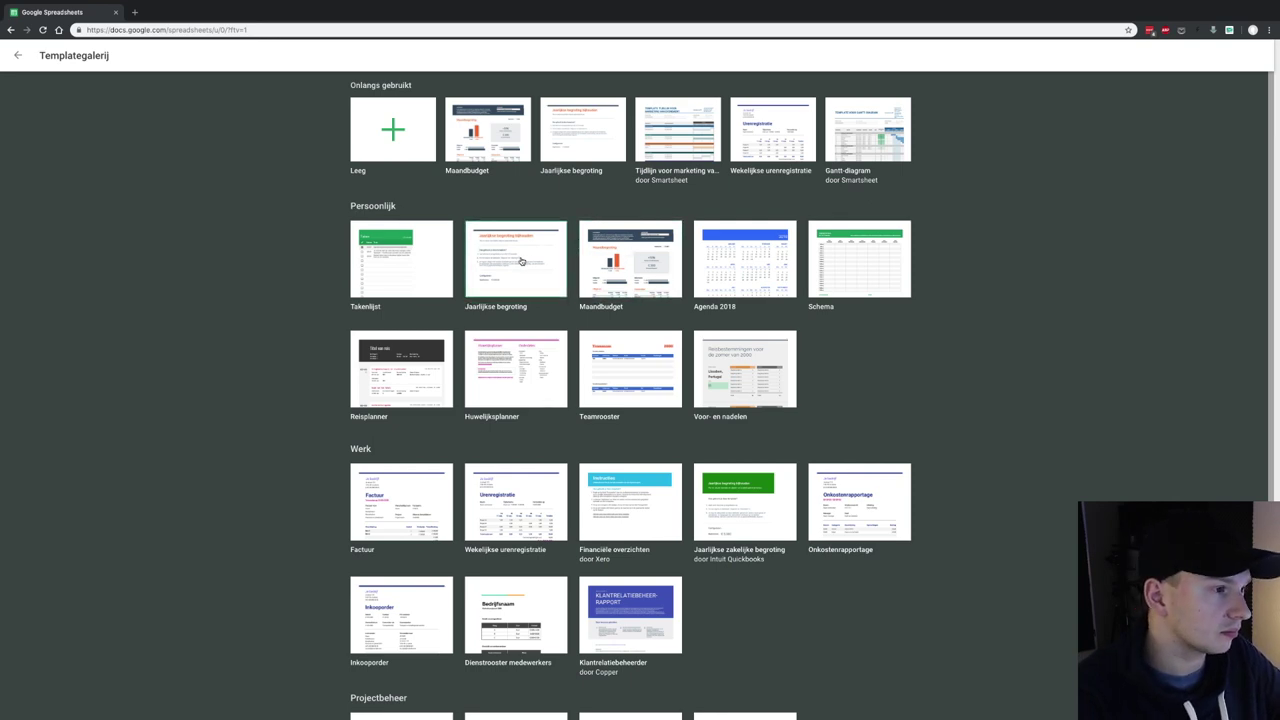
left_click(521, 261)
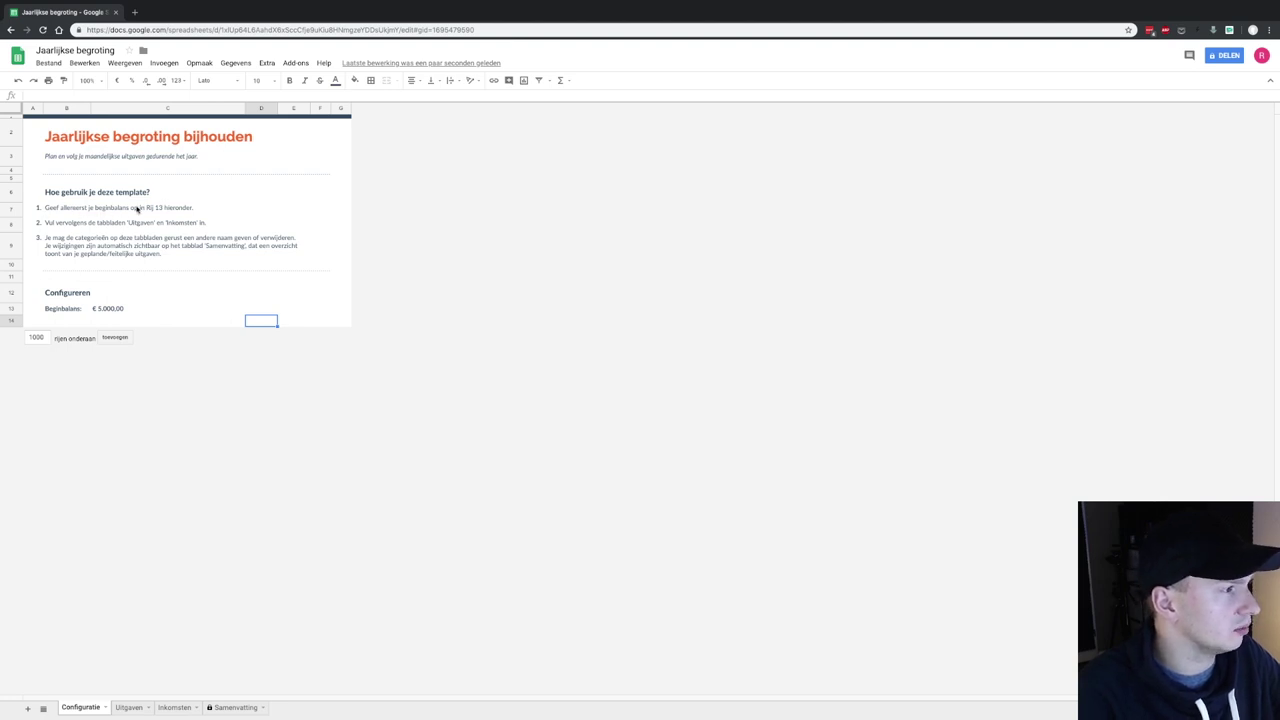
left_click(112, 309)
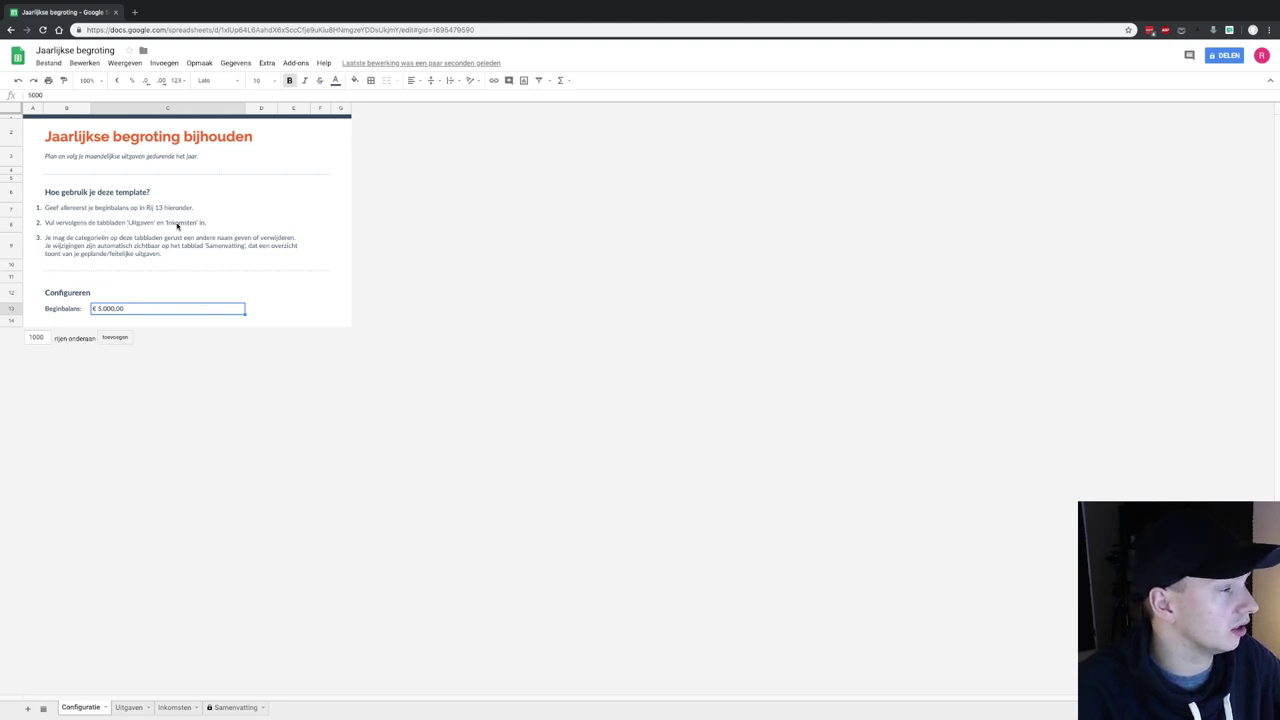
Open the Uitgaven expenses sheet with its Kinderen, Schuld and Vrije tijd categories
left_click(131, 708)
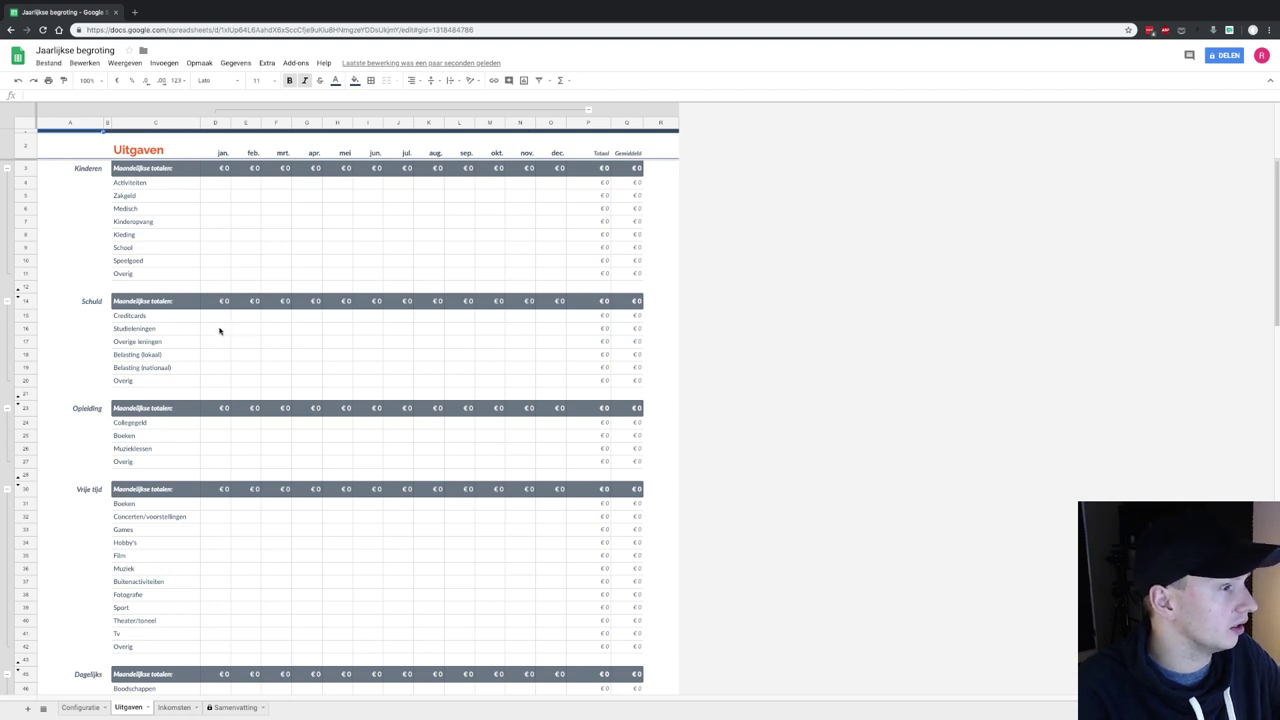
Enter 100 for Studieleningen in January and fill it across every month through December
left_click(220, 331)
type("100")
key("Return")
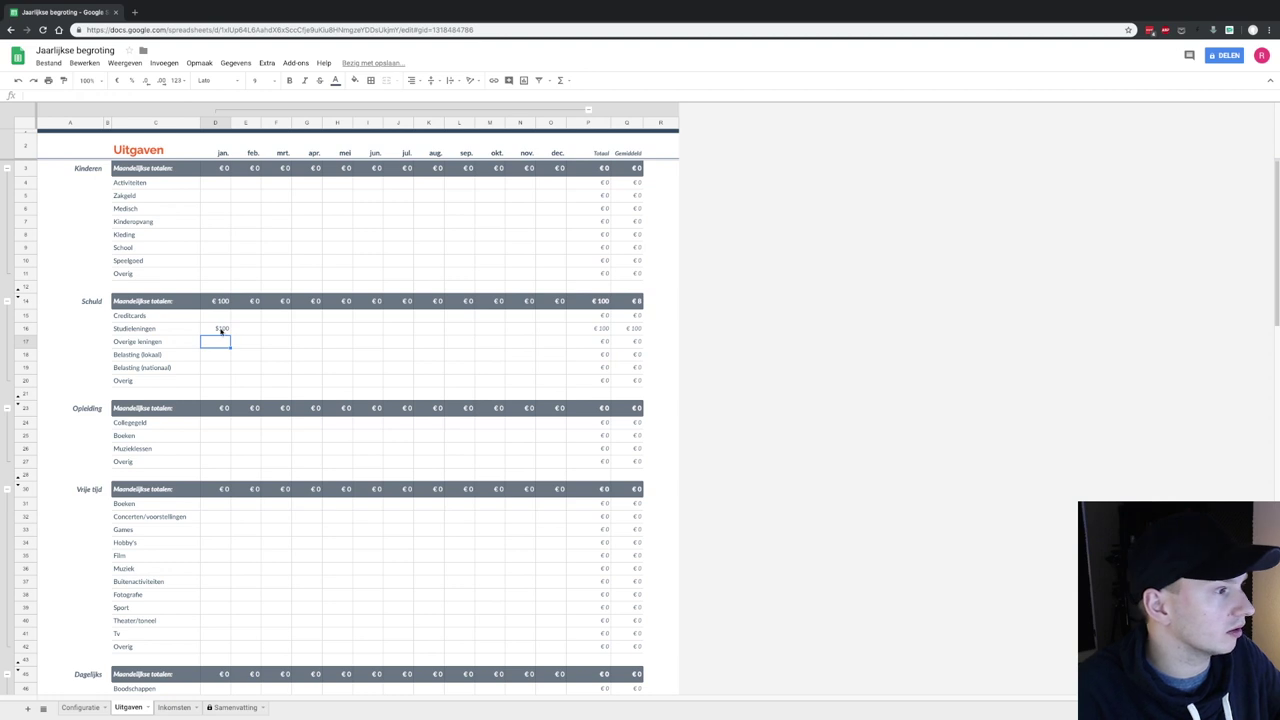
left_click(209, 334)
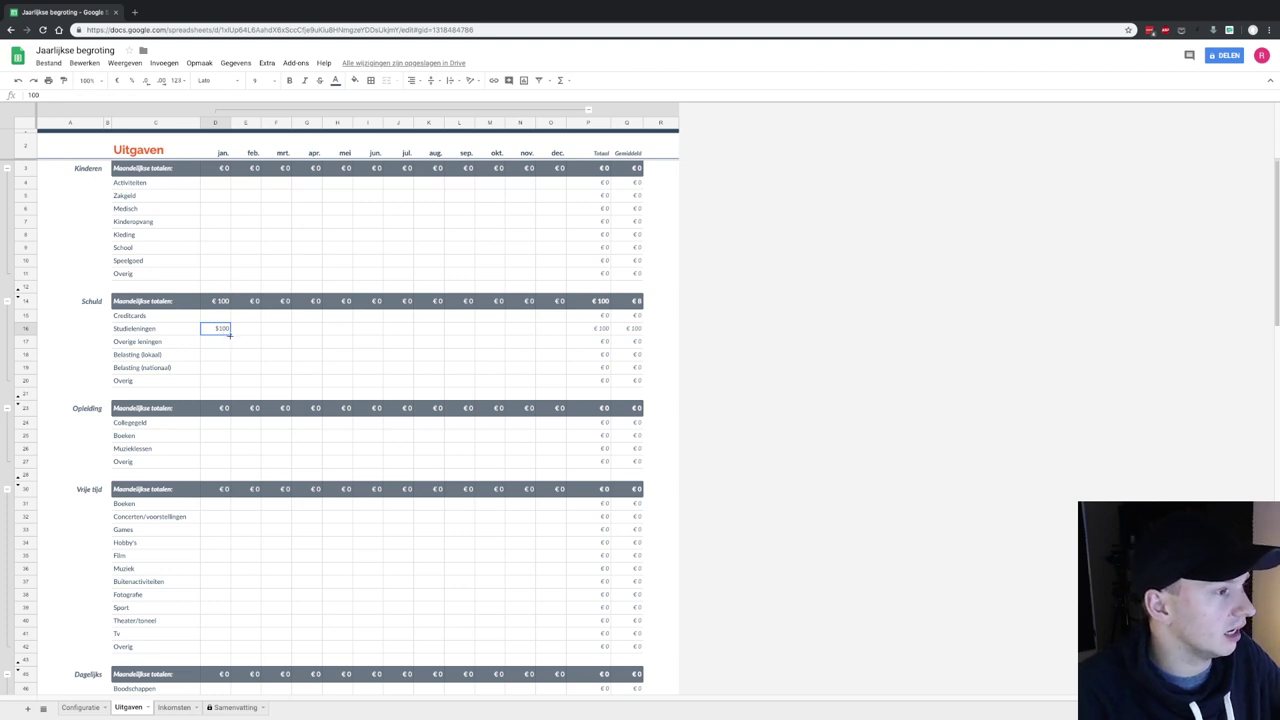
left_click_drag(229, 335, 540, 325)
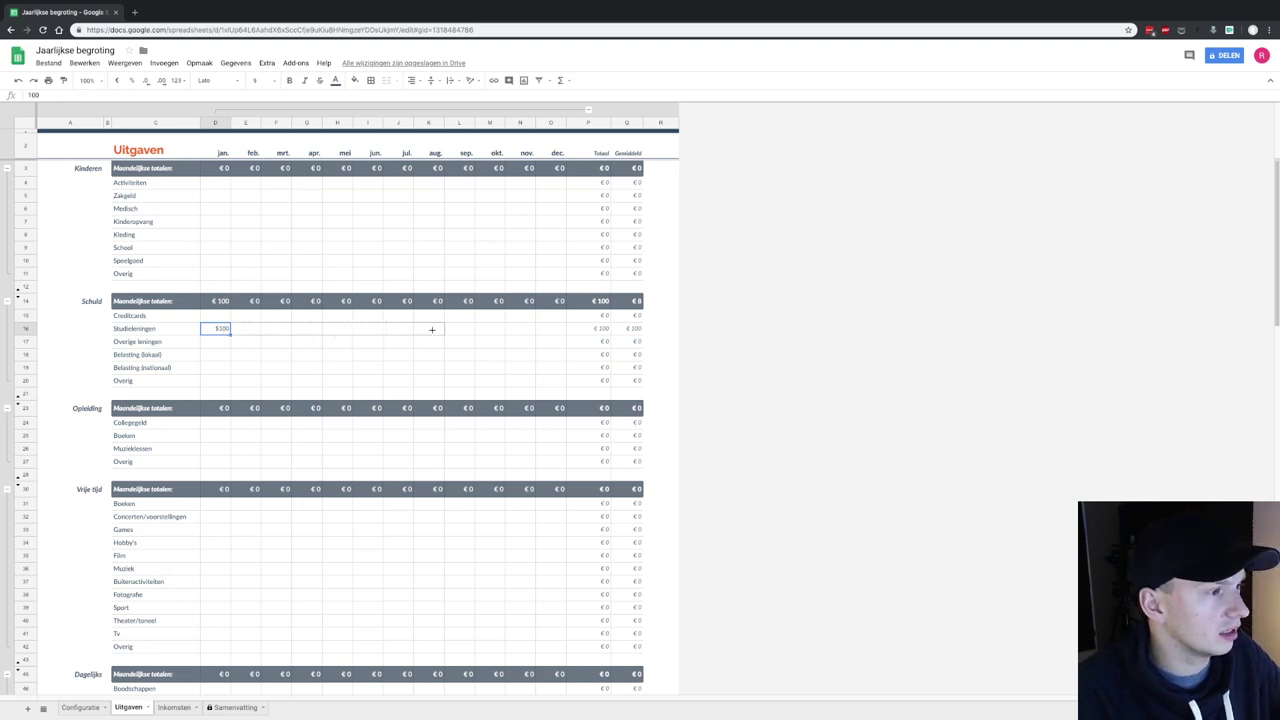
left_click_drag(544, 325, 558, 330)
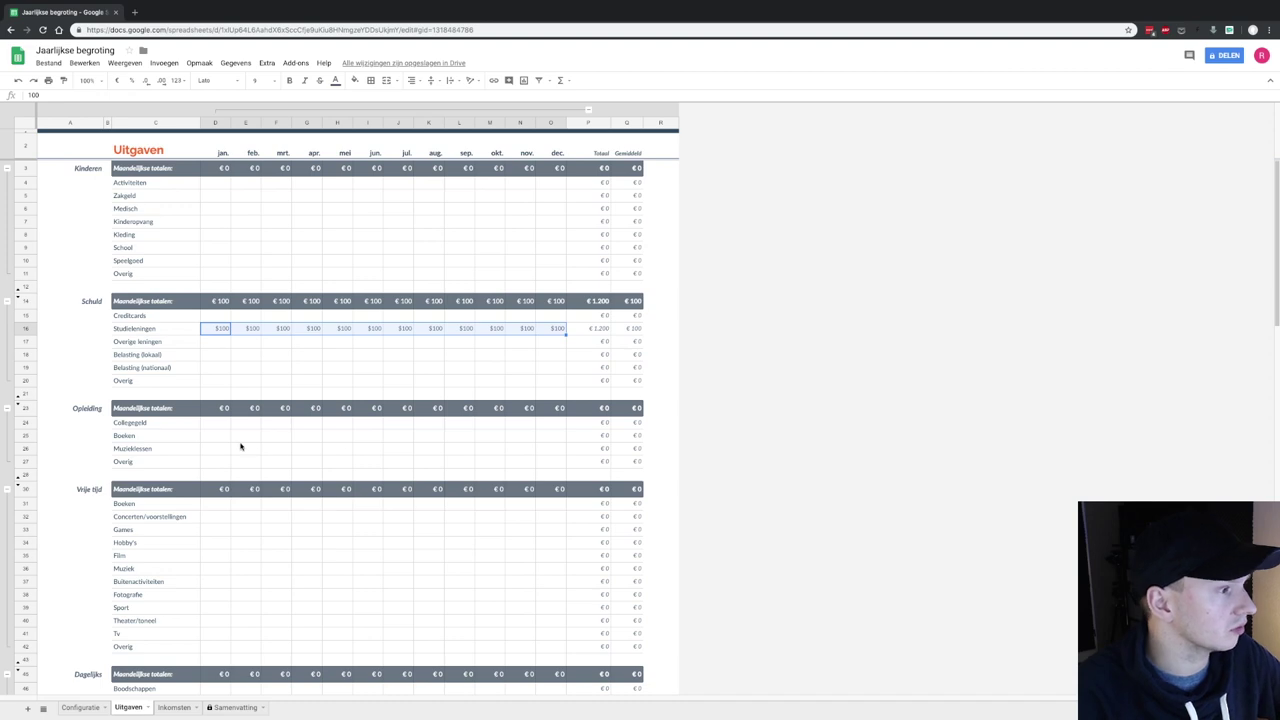
scroll(239, 475, "down", 3)
Set Huur/hypotheek to 620 for every month from January to December
scroll(239, 475, "down", 2)
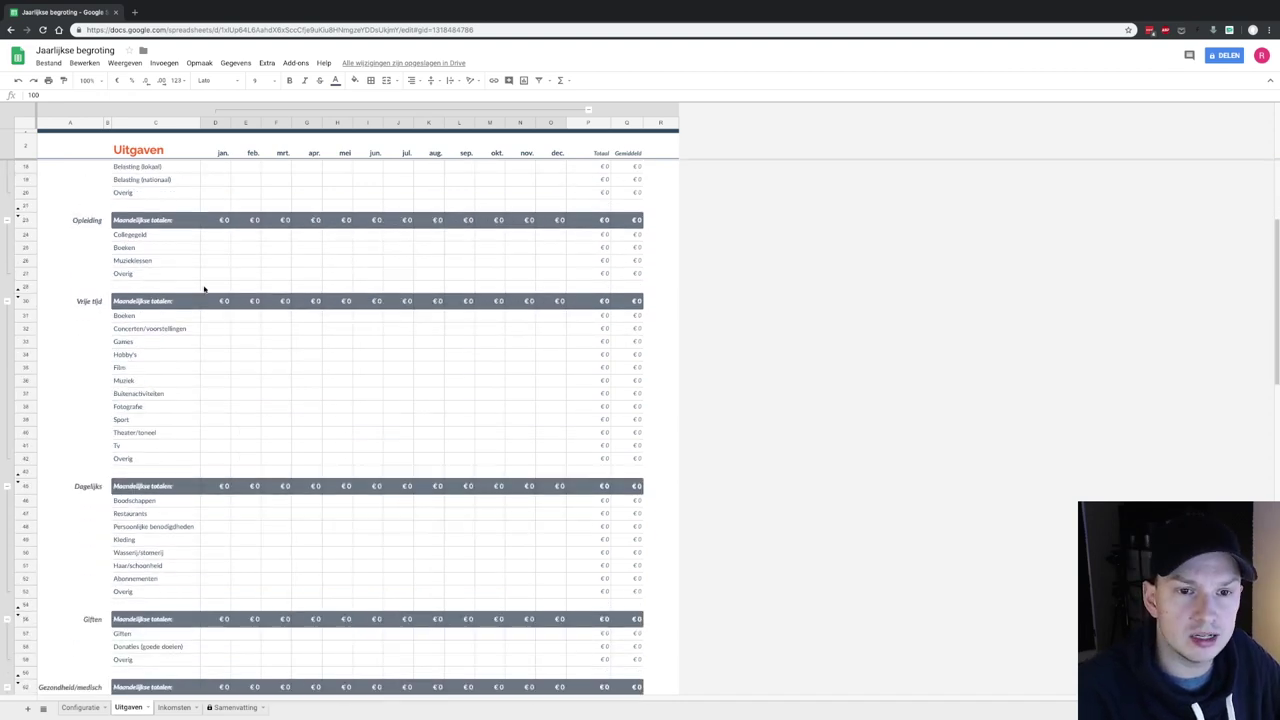
scroll(185, 418, "down", 3)
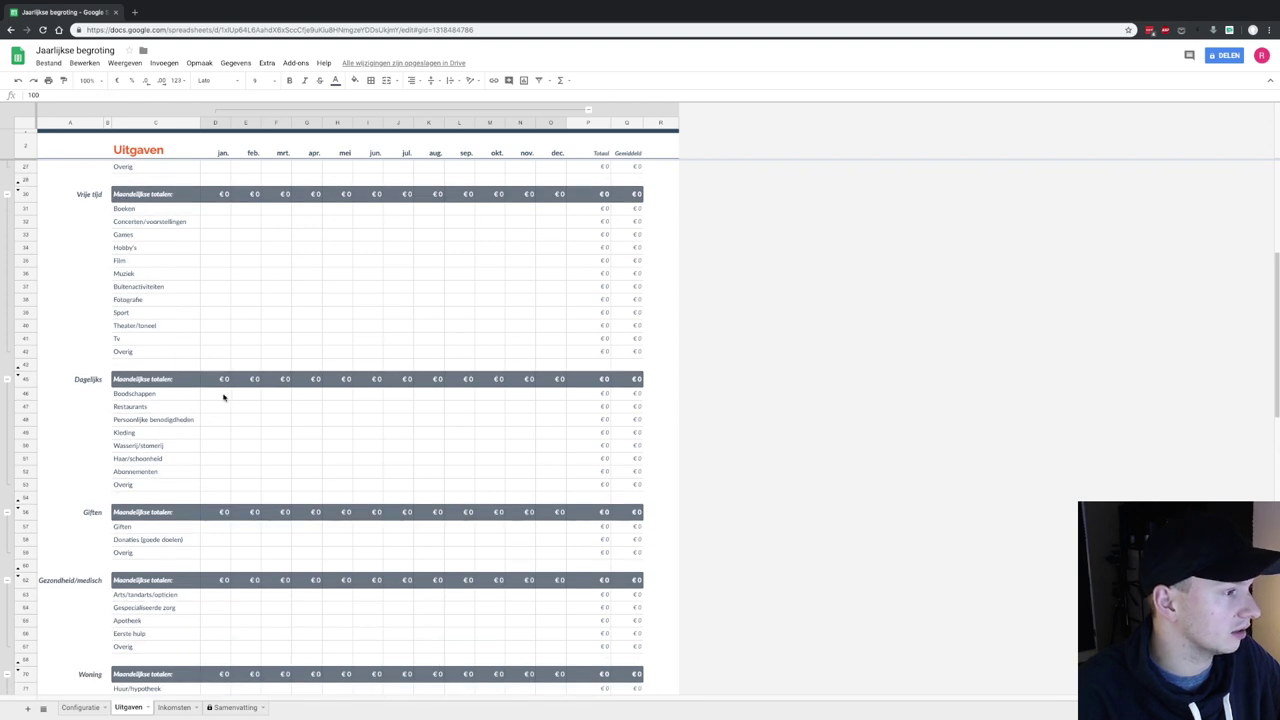
scroll(227, 480, "down", 2)
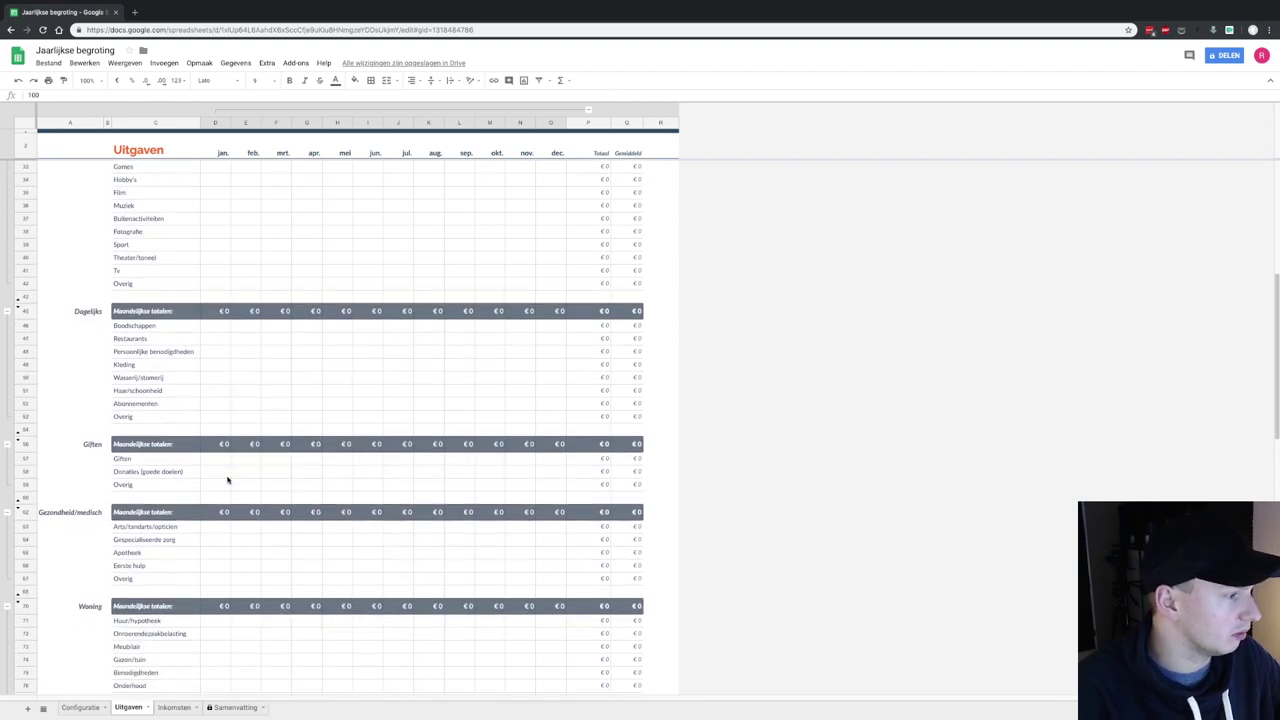
scroll(227, 480, "down", 2)
scroll(227, 480, "down", 2)
scroll(227, 480, "down", 2)
scroll(227, 480, "down", 2)
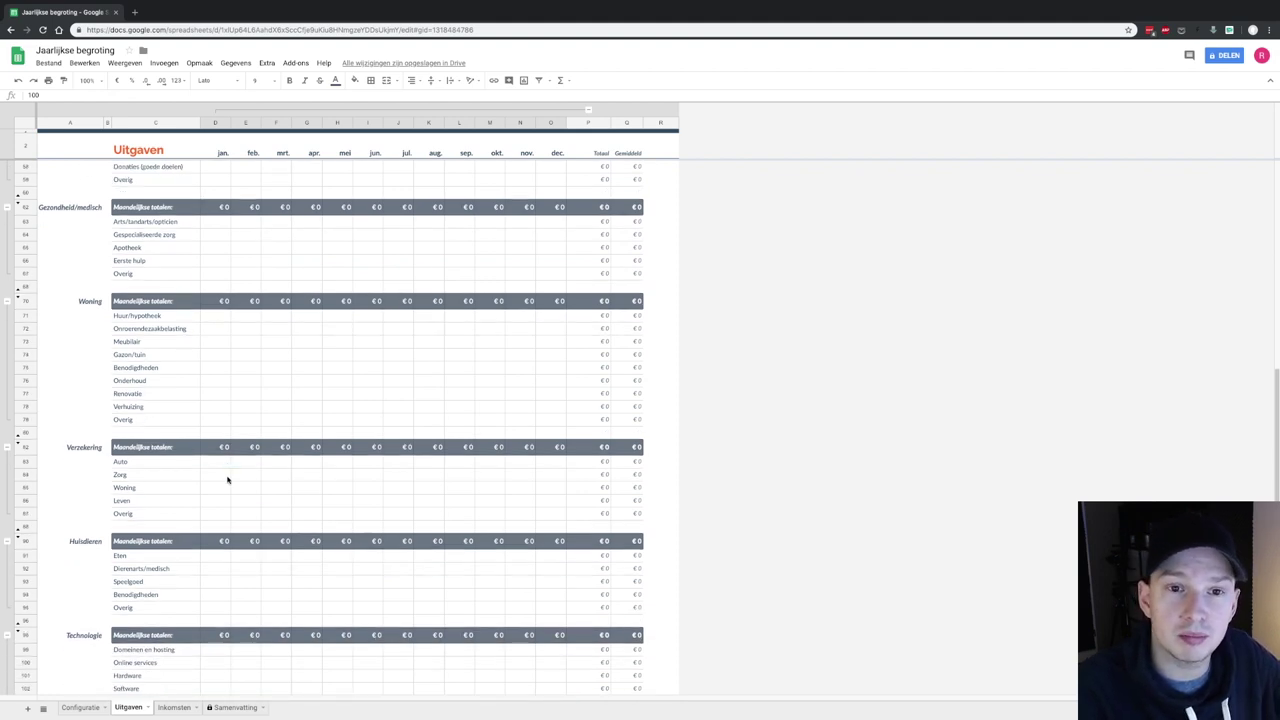
left_click(212, 316)
type("620")
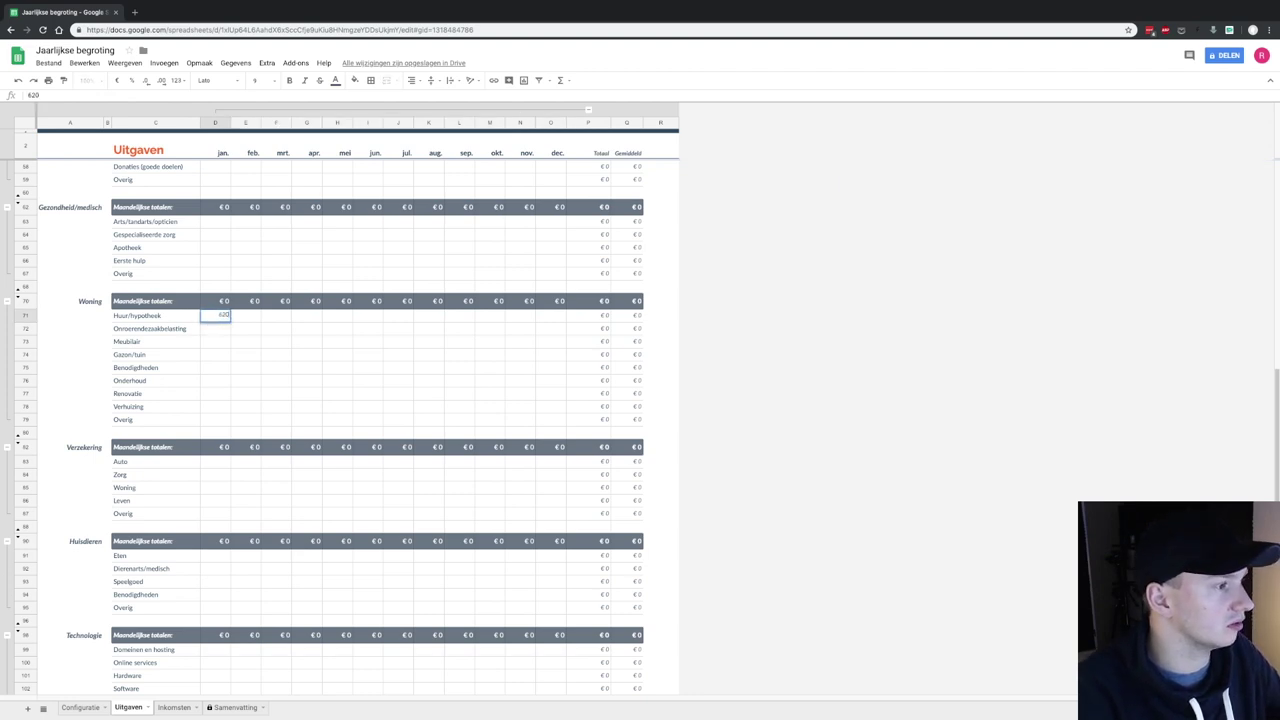
key("Tab")
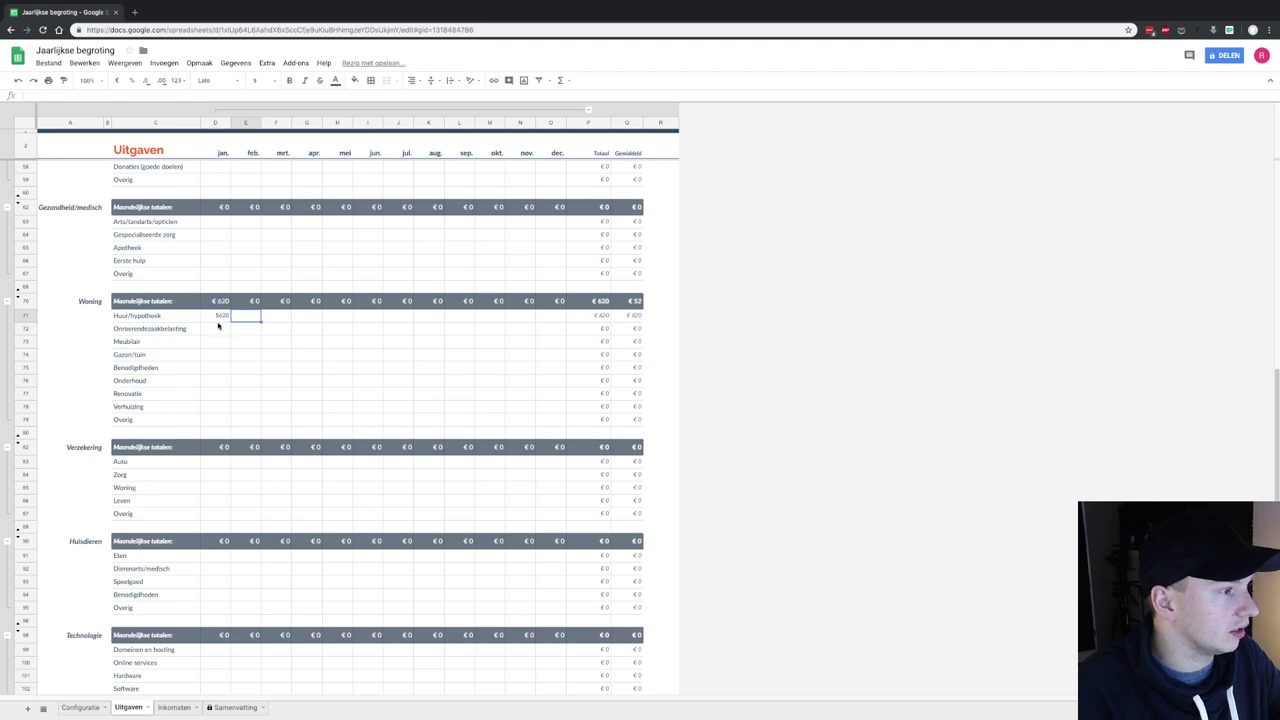
left_click(222, 318)
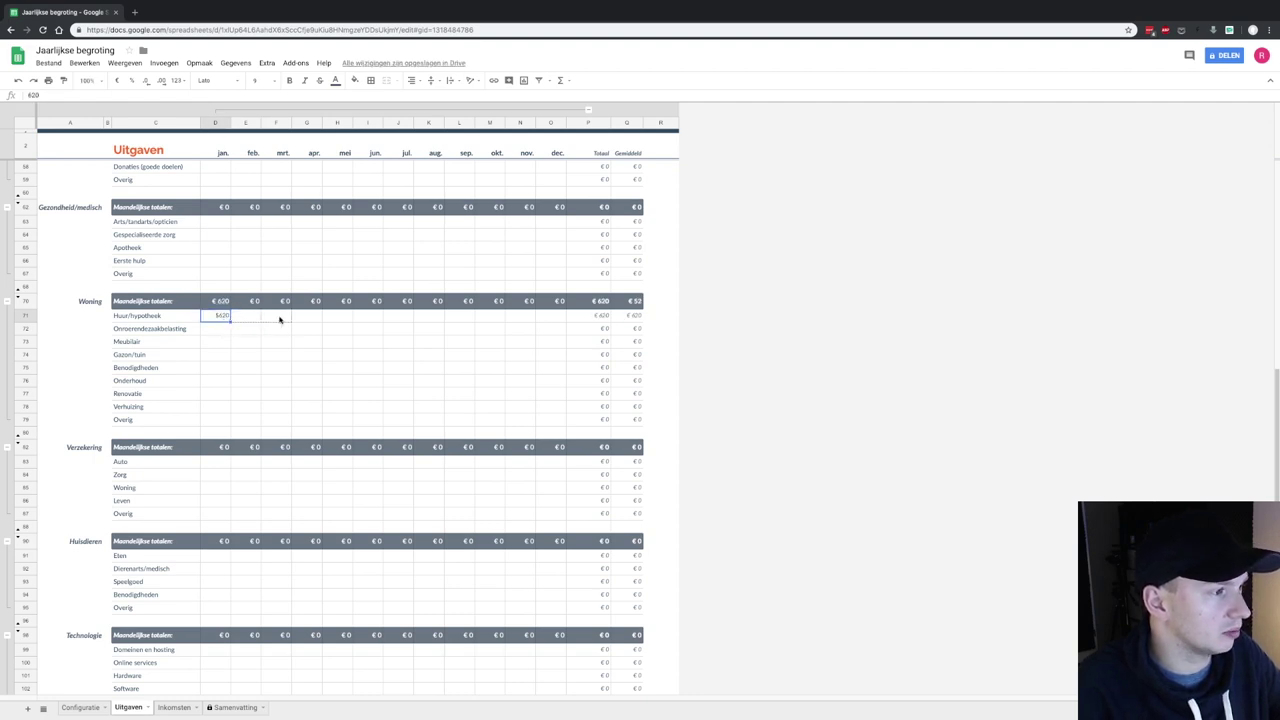
left_click_drag(346, 320, 551, 319)
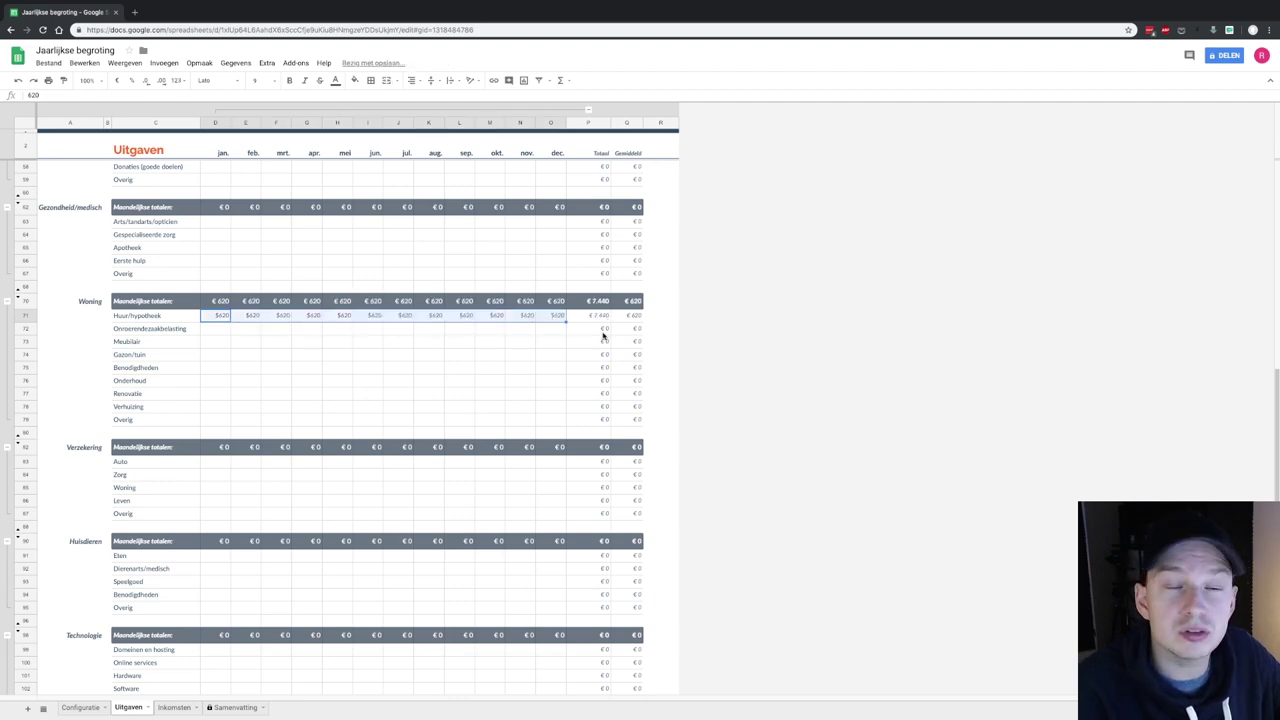
Enter 350 Onroerendezaakbelasting property tax for February and April
left_click(213, 333)
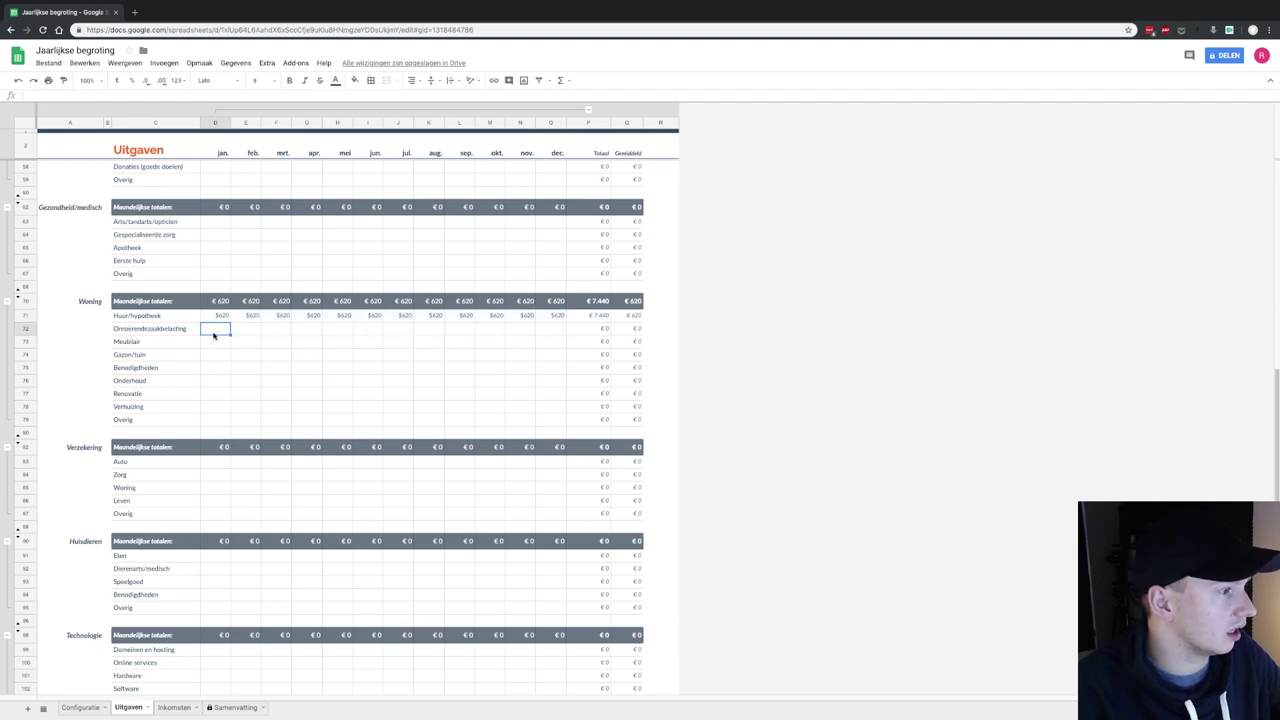
left_click(248, 333)
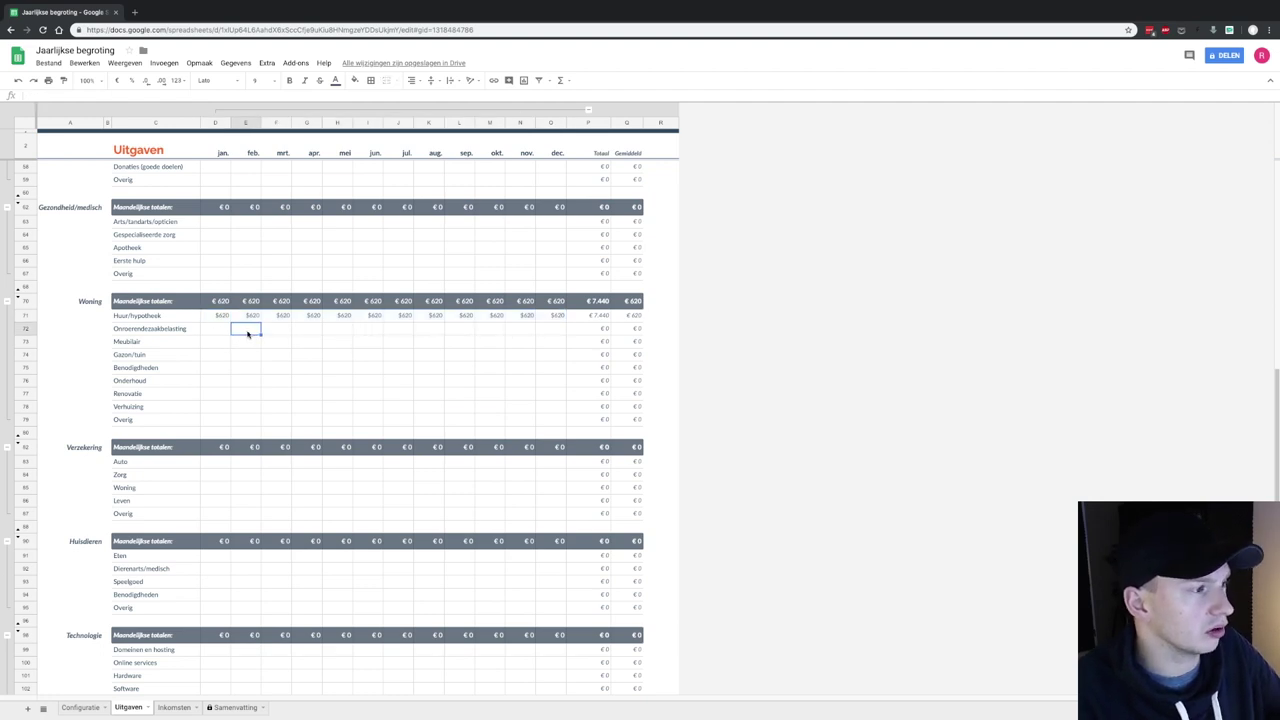
type("350")
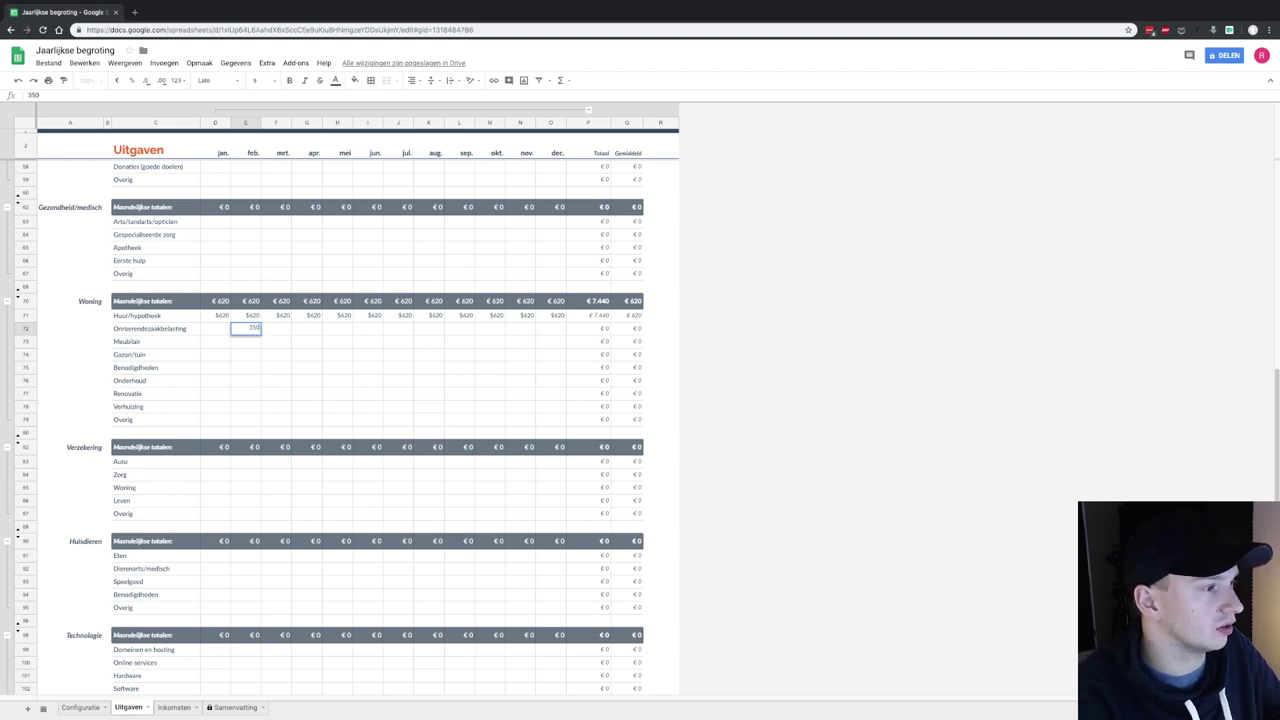
key("Tab")
key("Tab")
type("350")
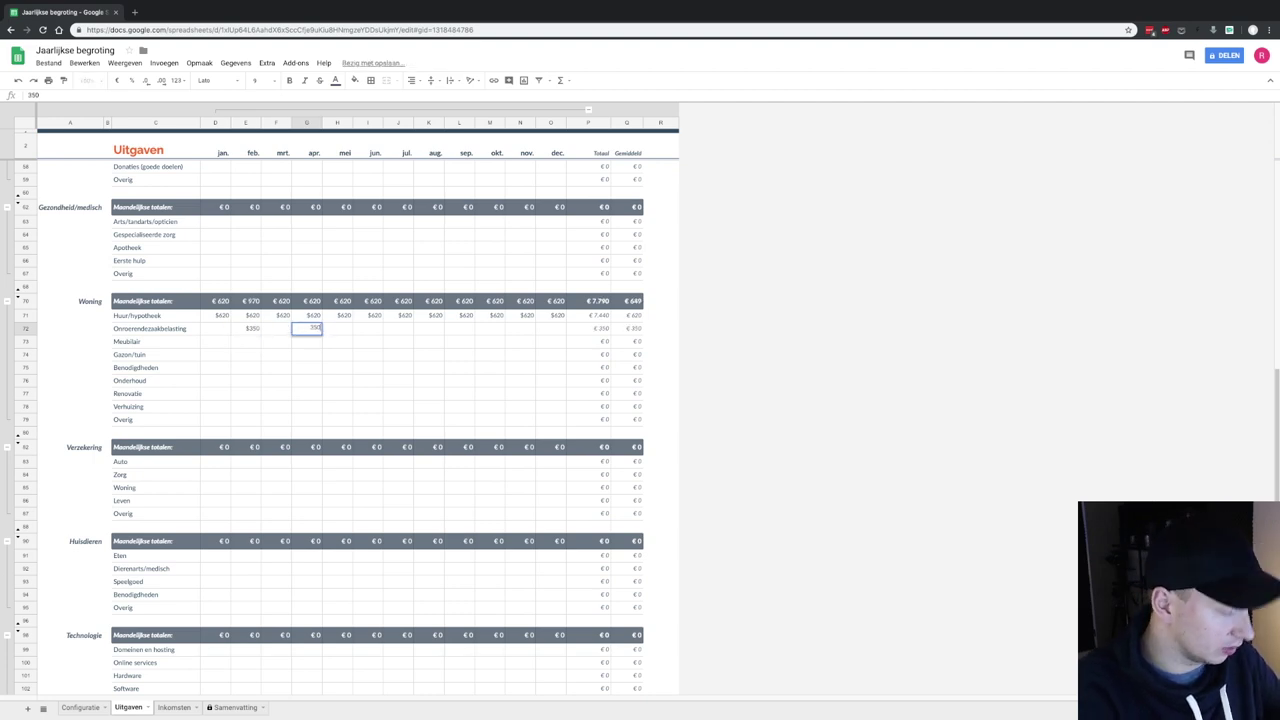
key("Tab")
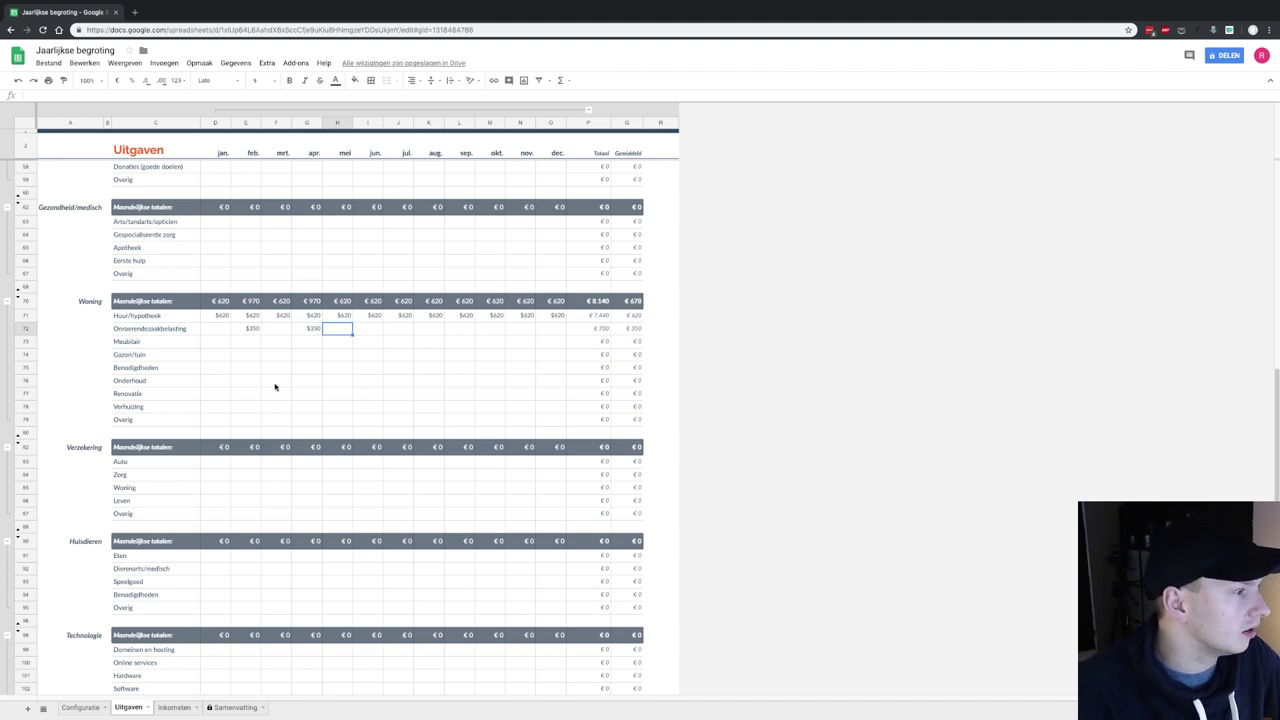
Scroll down to the Overig section and select its [Categorie 1] placeholder cell
scroll(275, 387, "down", 1)
scroll(275, 387, "down", 2)
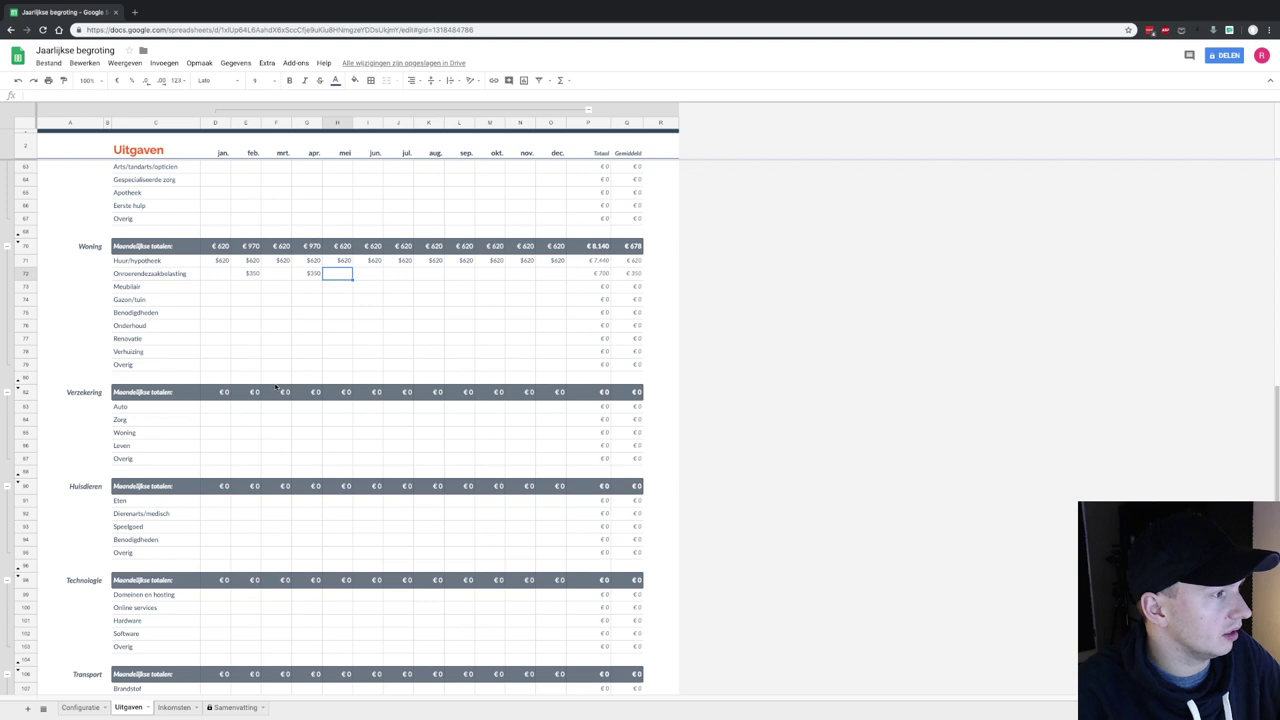
scroll(275, 387, "down", 1)
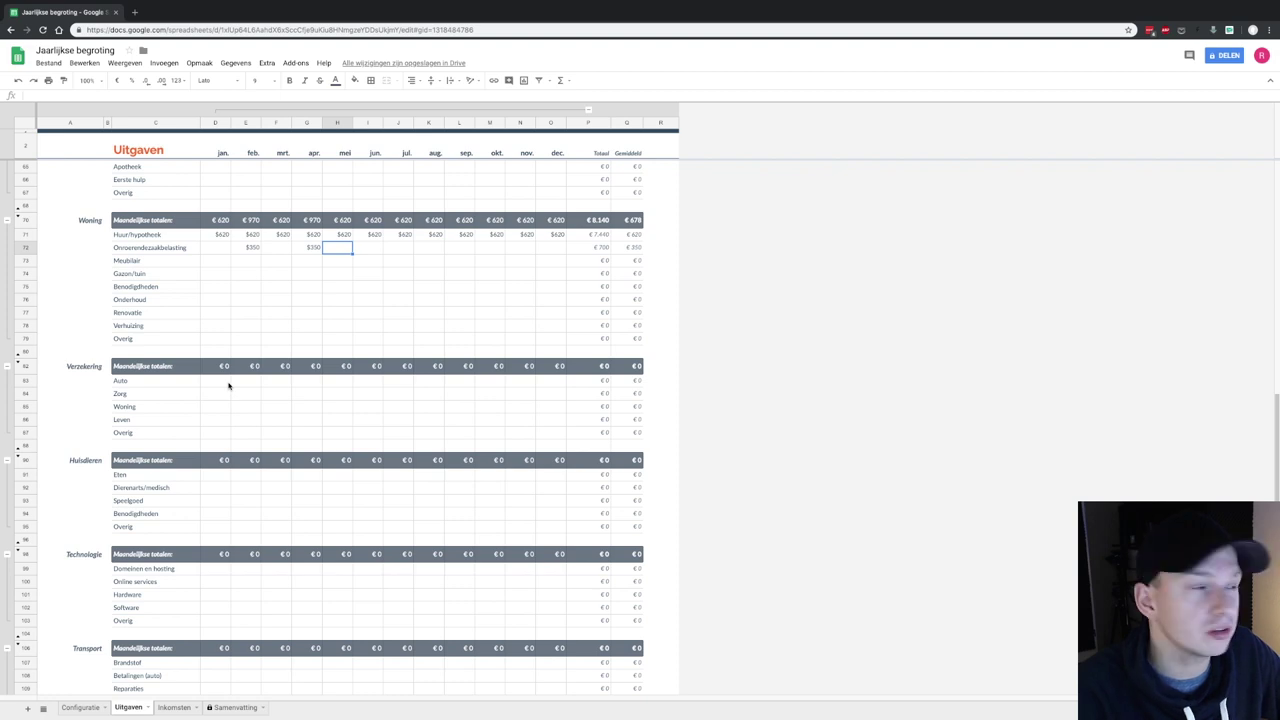
scroll(209, 411, "down", 1)
scroll(209, 414, "down", 1)
scroll(211, 457, "down", 1)
scroll(212, 462, "down", 2)
scroll(212, 460, "down", 2)
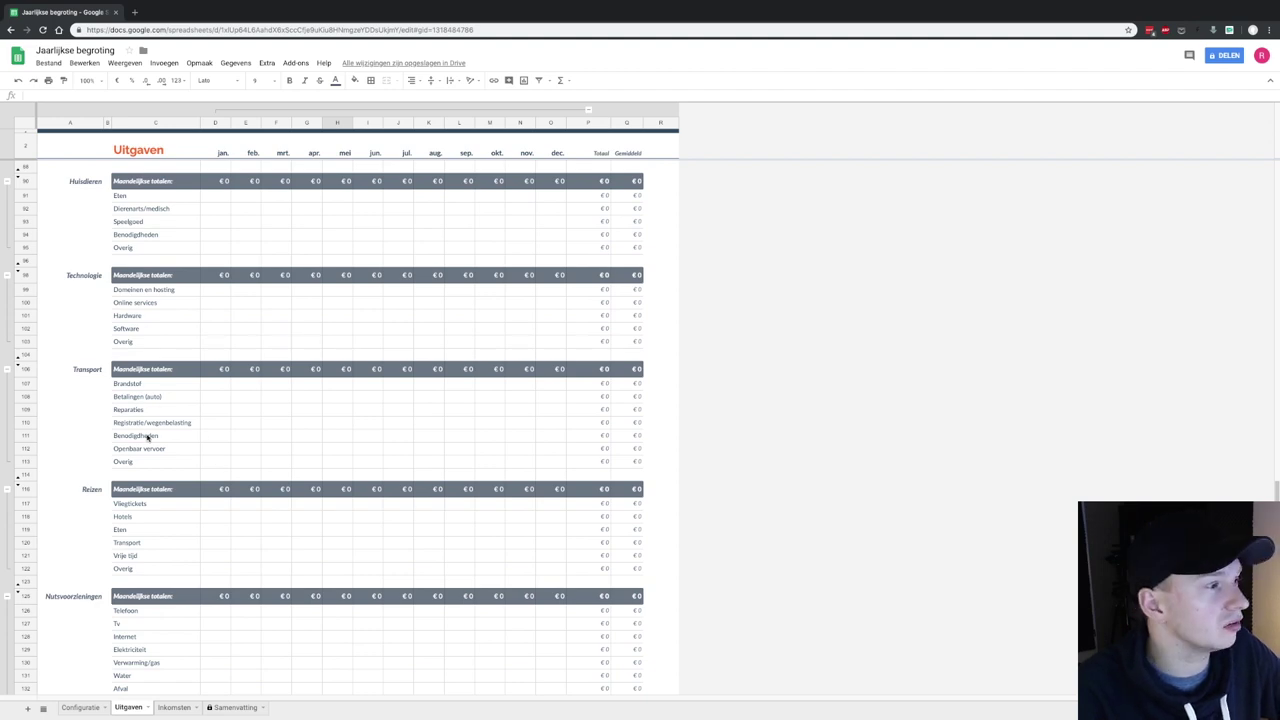
scroll(147, 437, "down", 2)
scroll(147, 437, "down", 1)
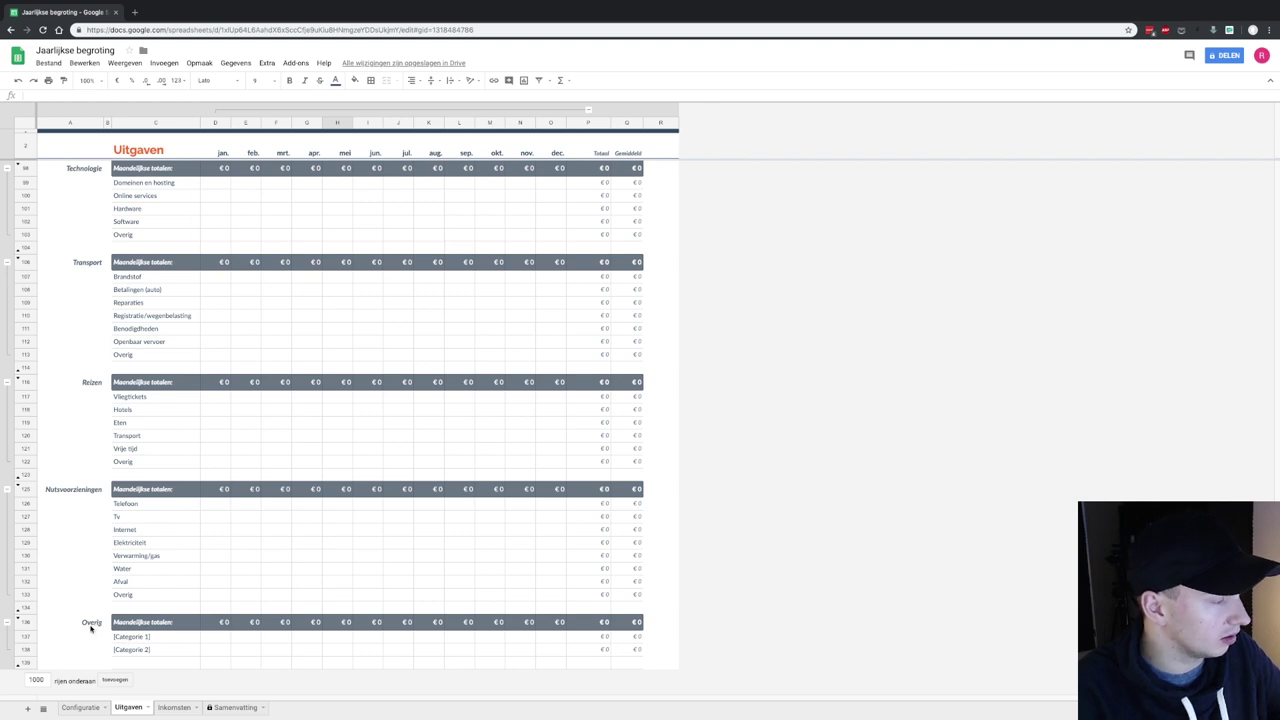
left_click(130, 639)
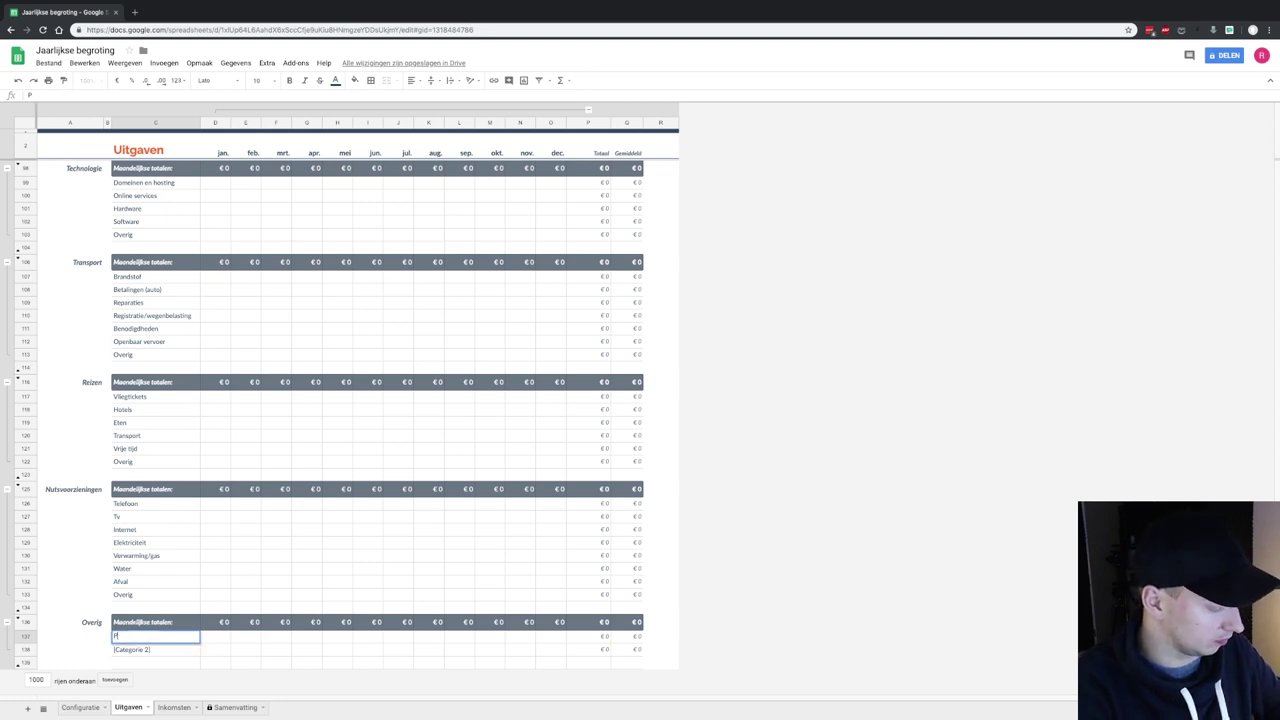
Replace [Categorie 1] with the name 'Passief inkomen investeren'
type("Passief inkomen")
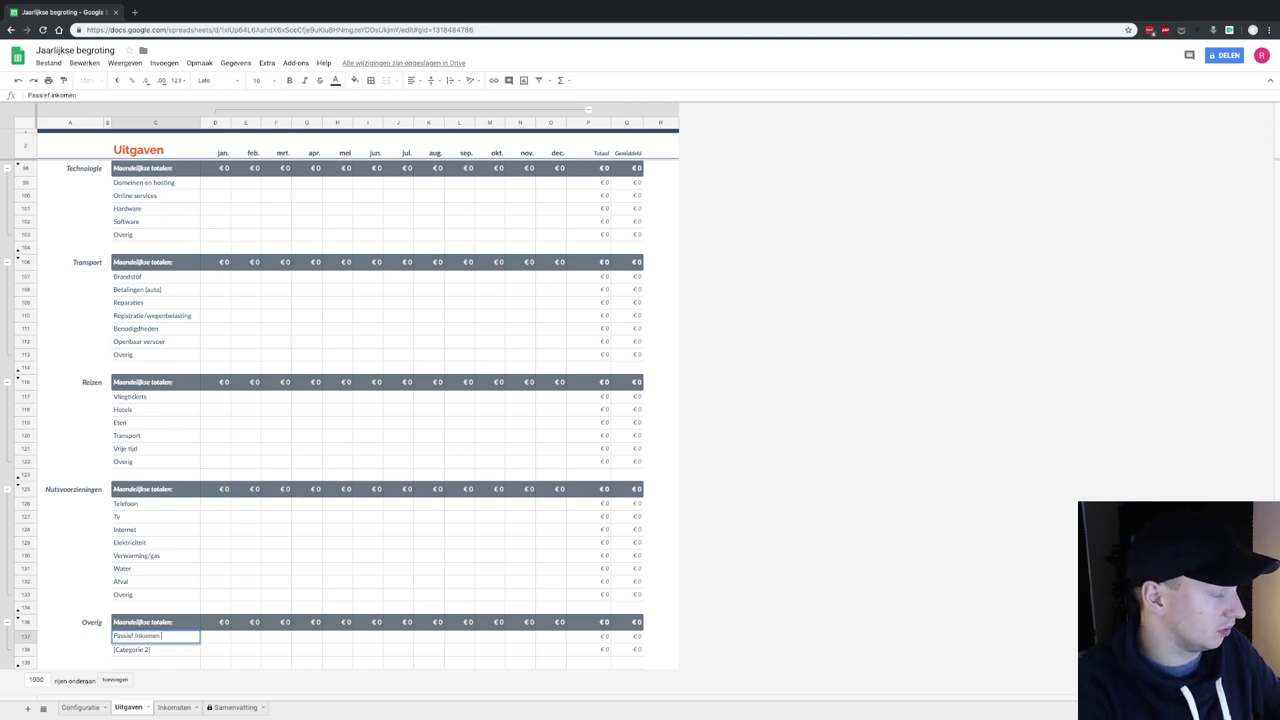
type(" investere")
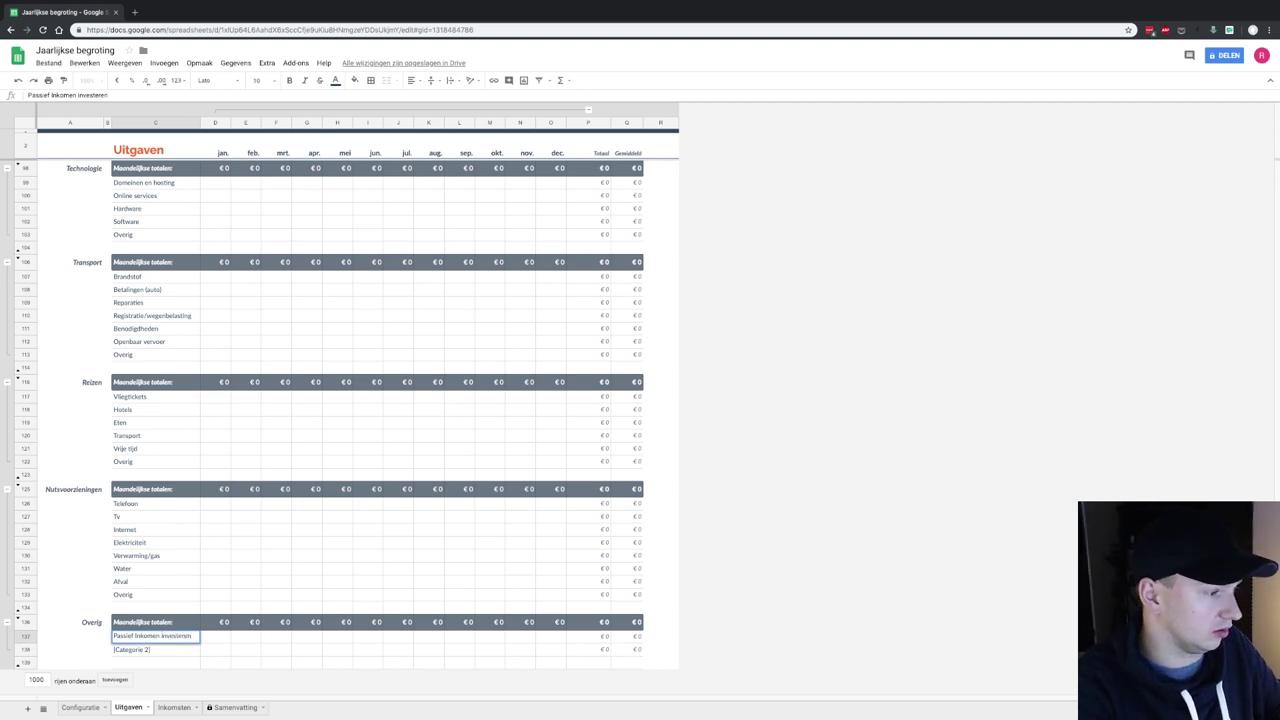
type("n")
key("Tab")
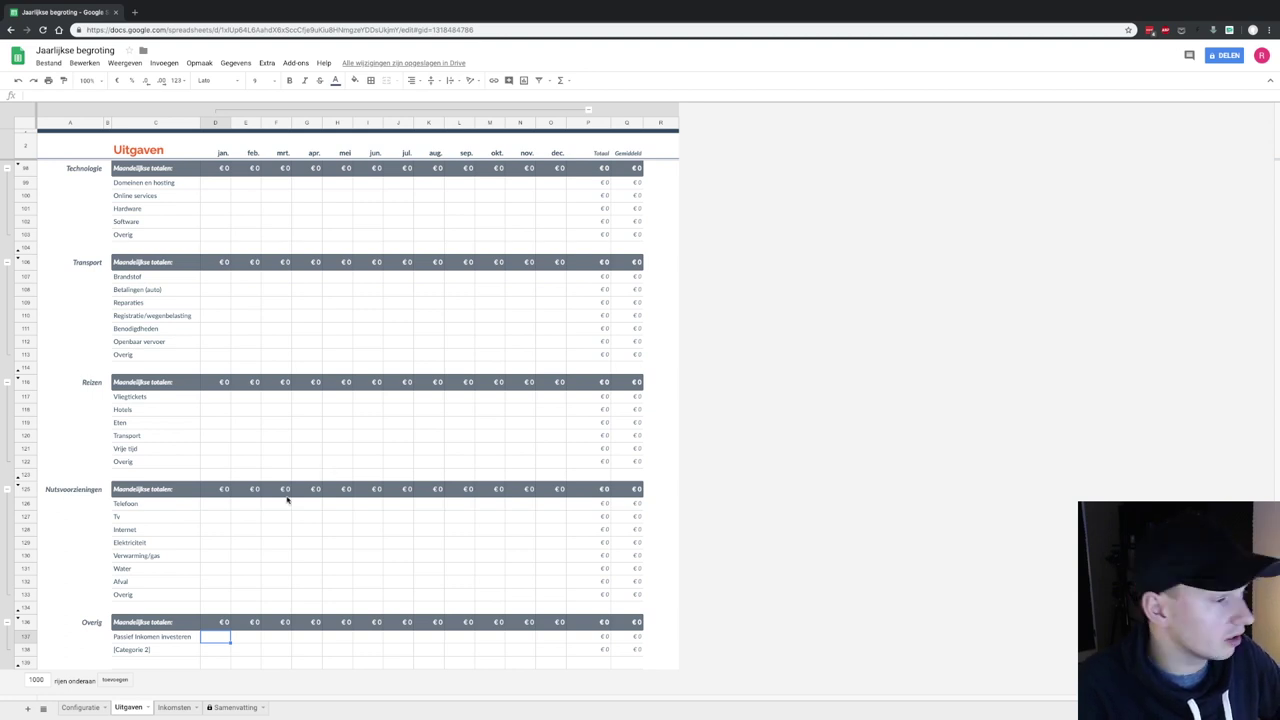
On the Inkomsten sheet, enter 1800 for Loonstrook in January and fill it through December
left_click(173, 708)
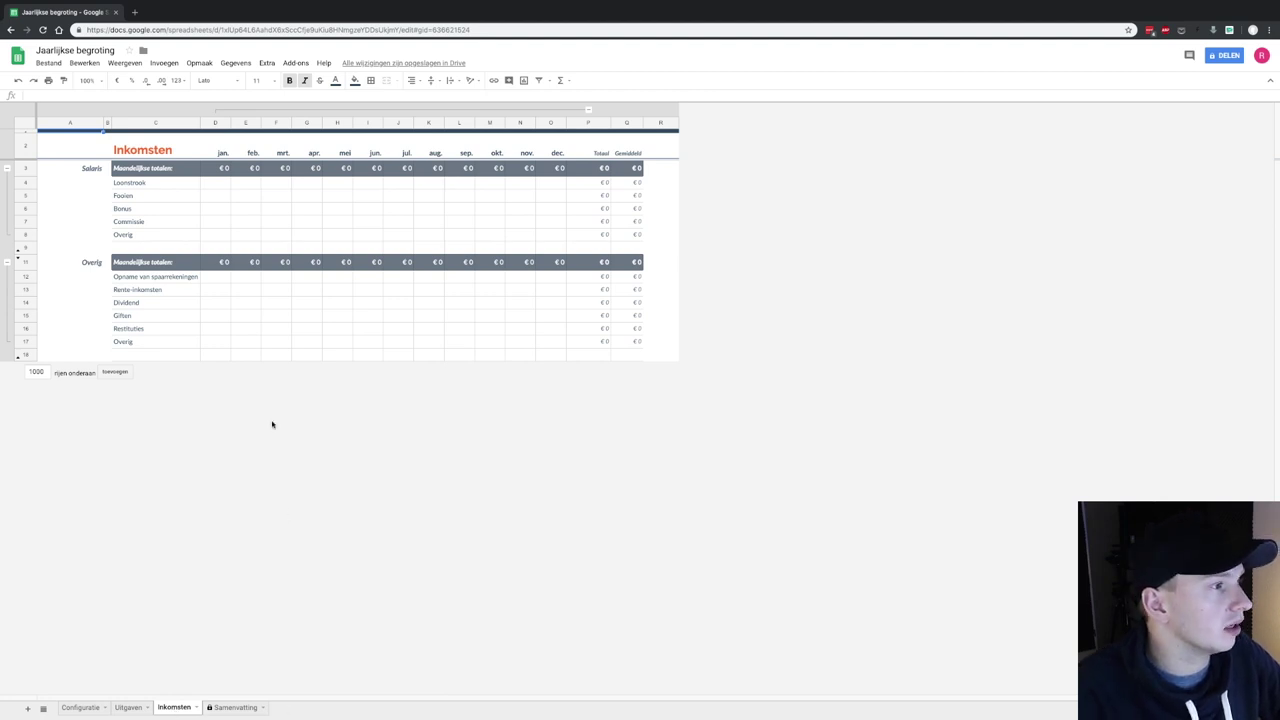
left_click(219, 181)
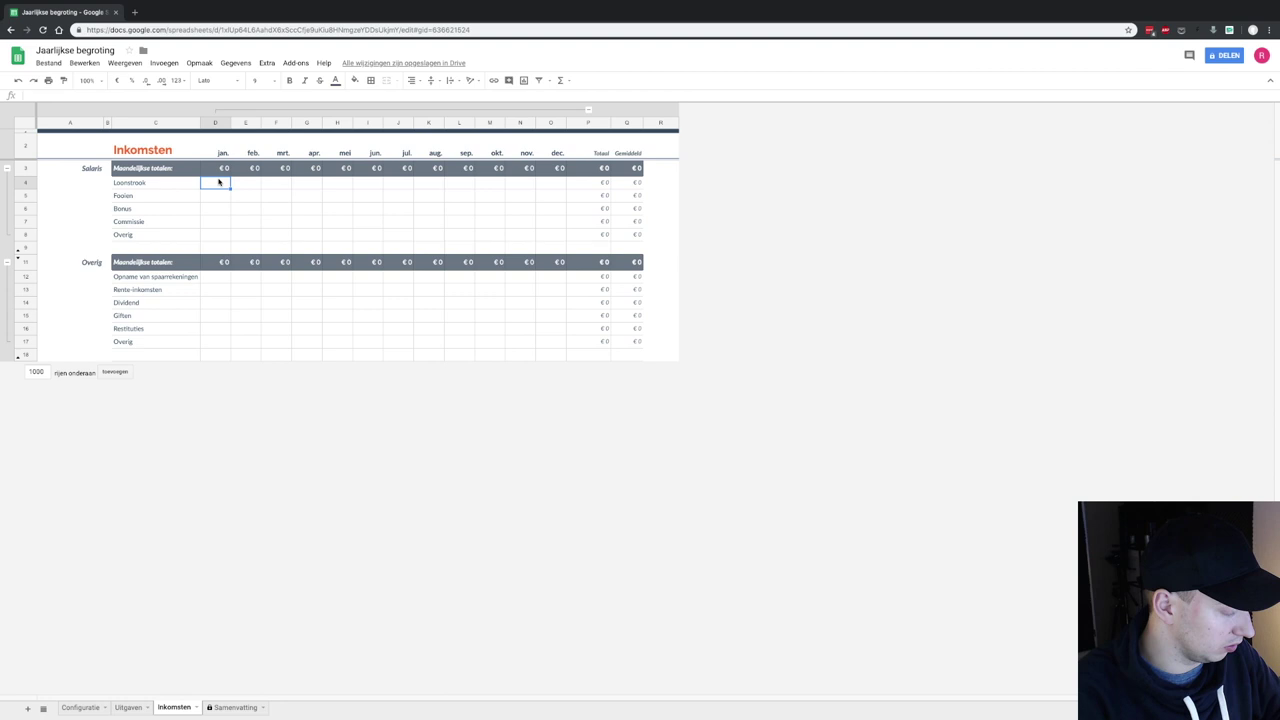
type("1800")
key("Tab")
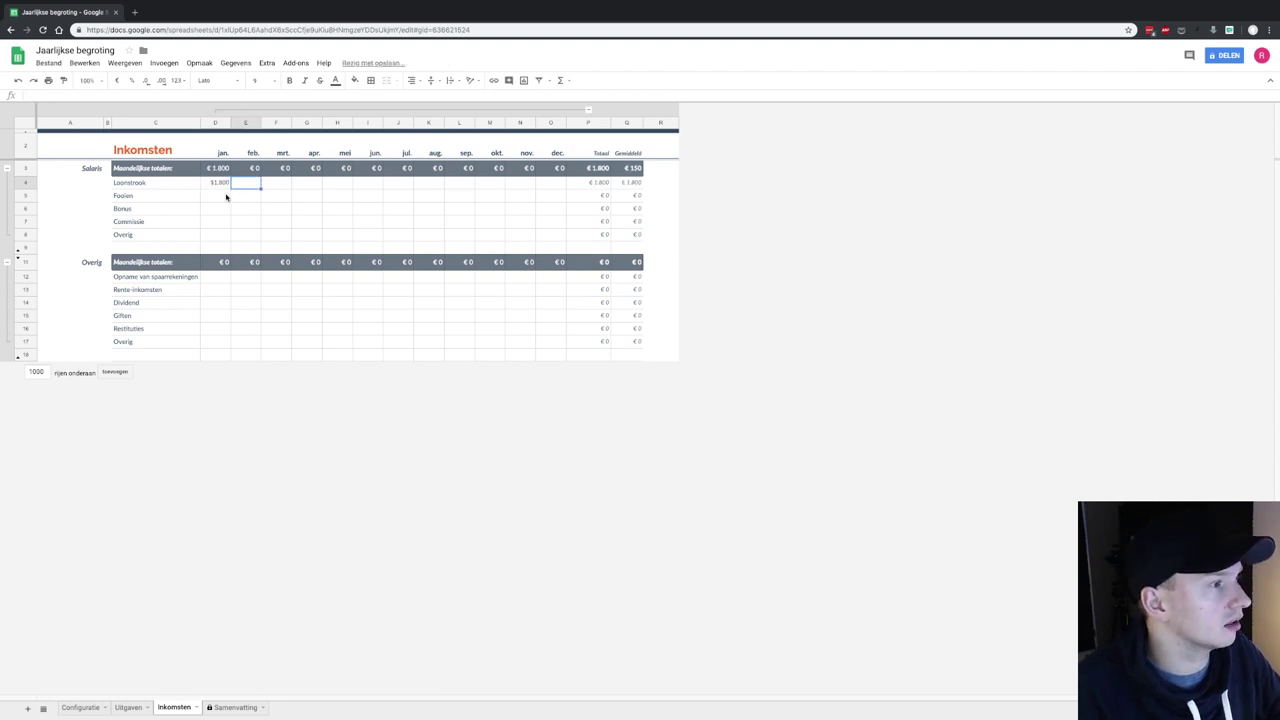
left_click(225, 186)
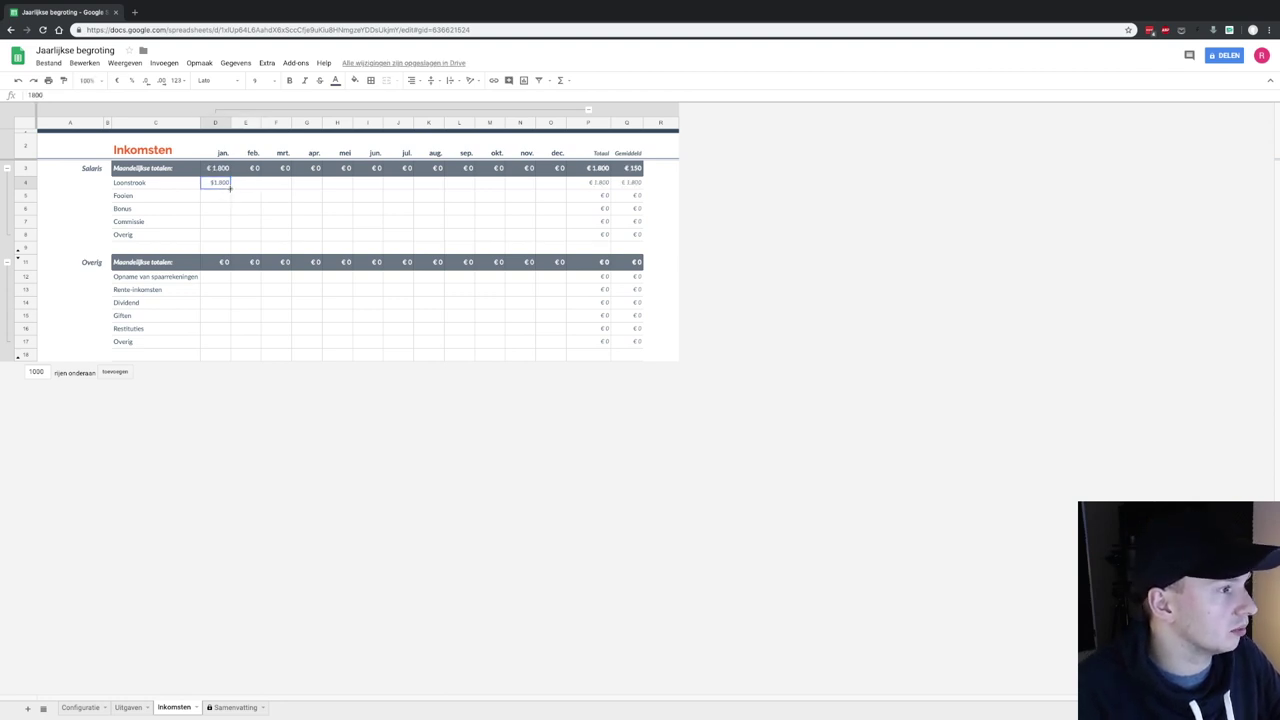
left_click_drag(230, 188, 560, 188)
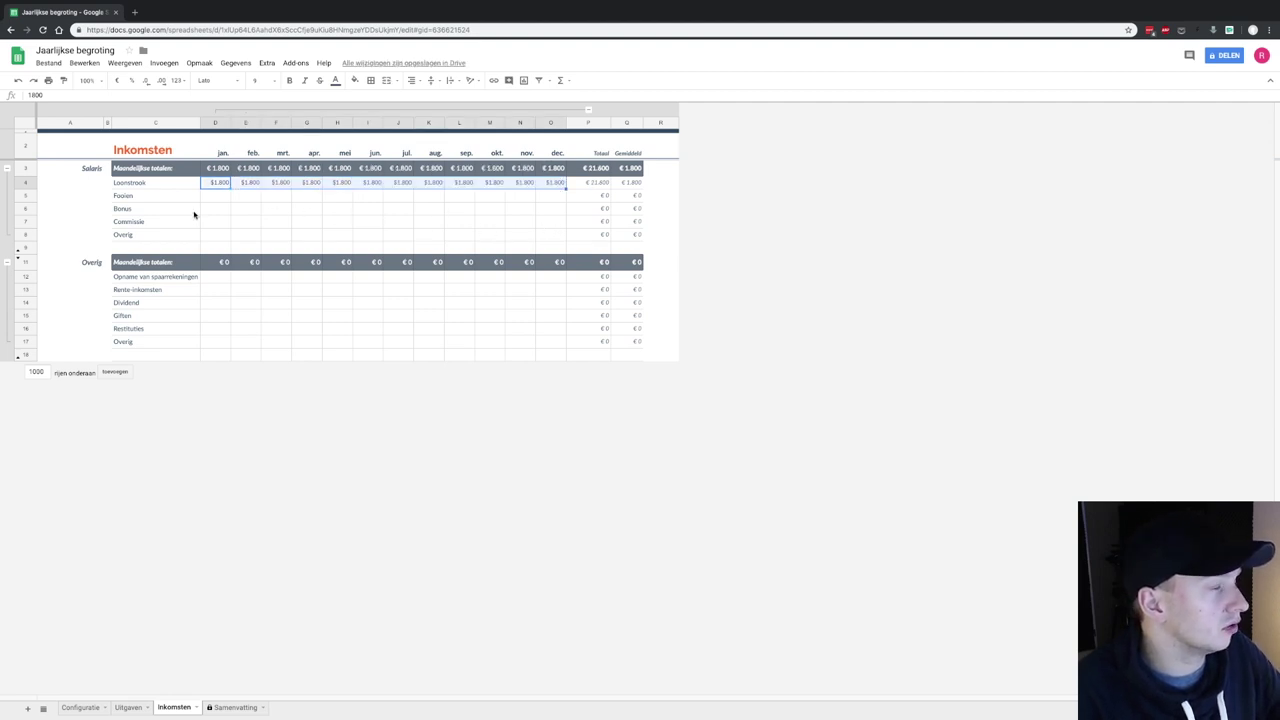
left_click(153, 196)
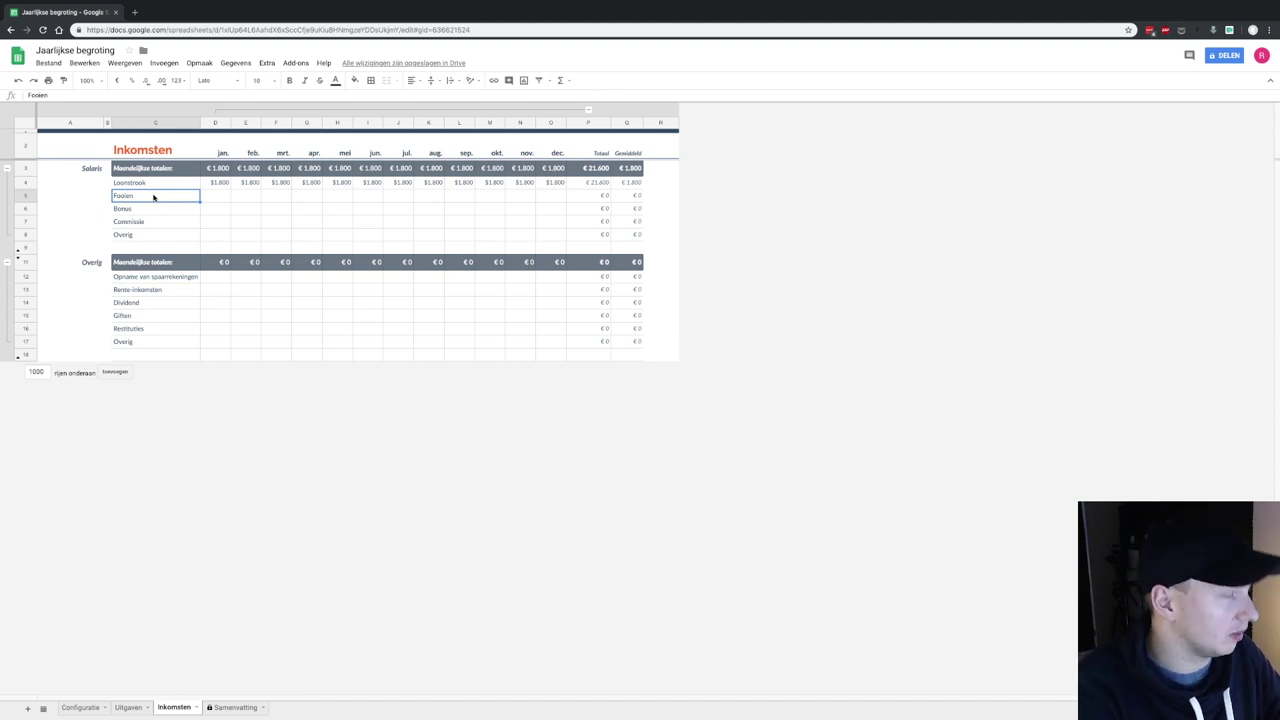
Rename the Fooien income line to Vakantiegeld and enter $1.800 for it under mei
type("Vakantieg")
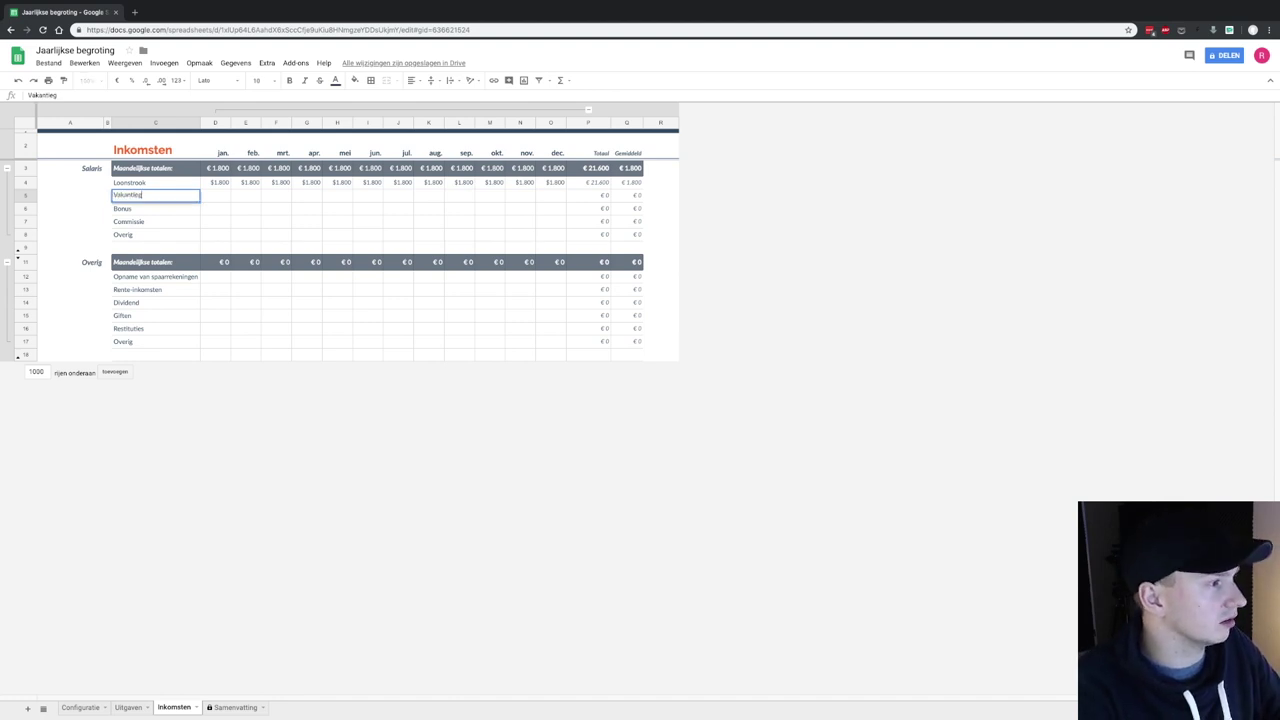
key("Tab")
key("Tab")
key("Tab")
key("Tab")
key("Tab")
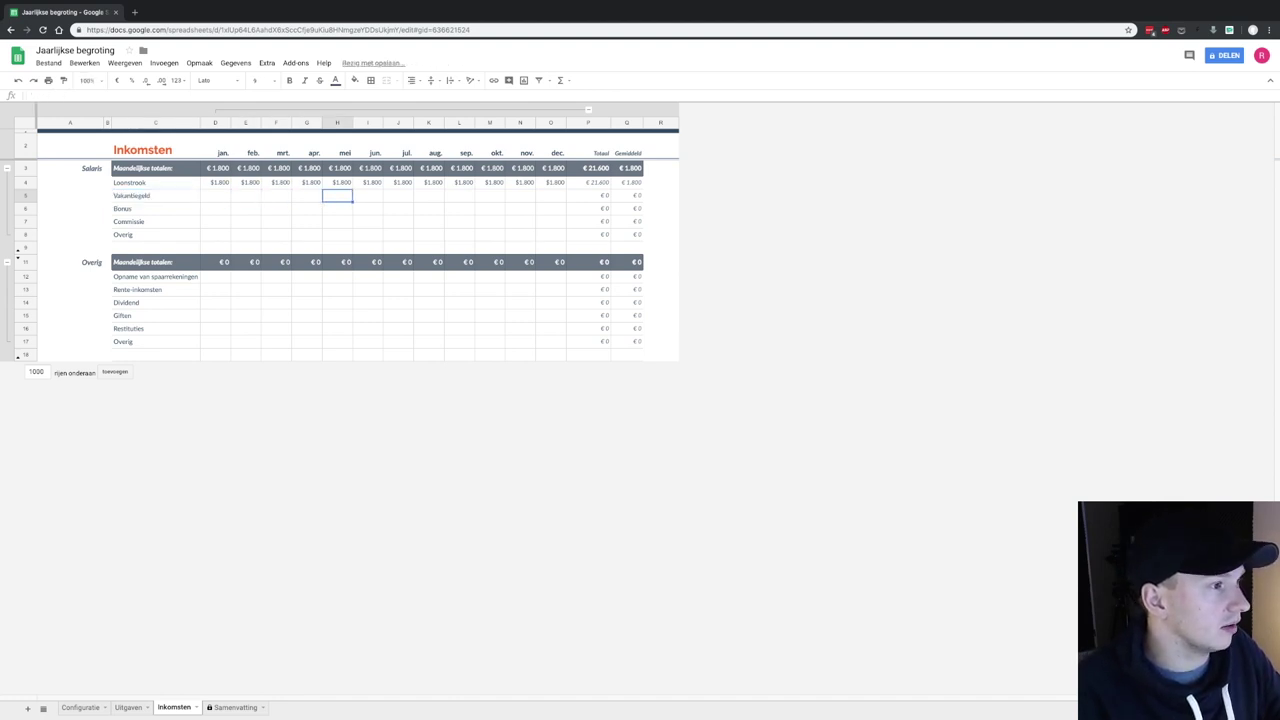
type("1800")
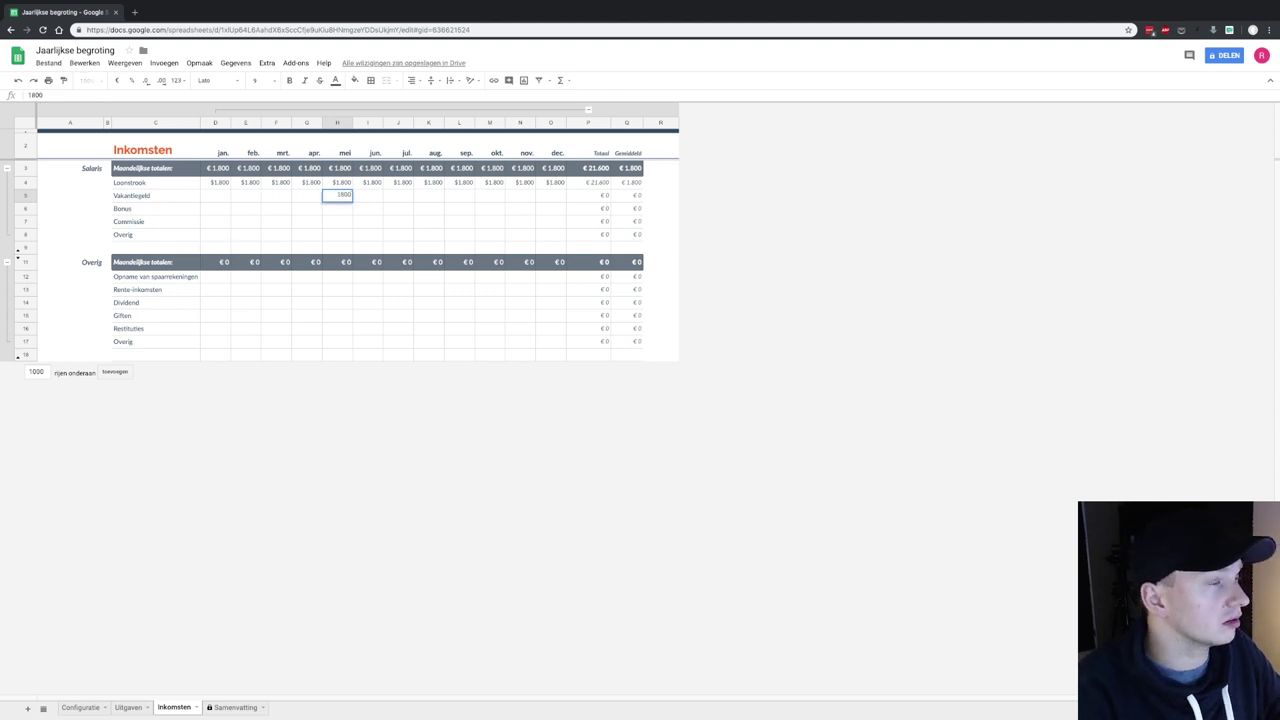
key("Return")
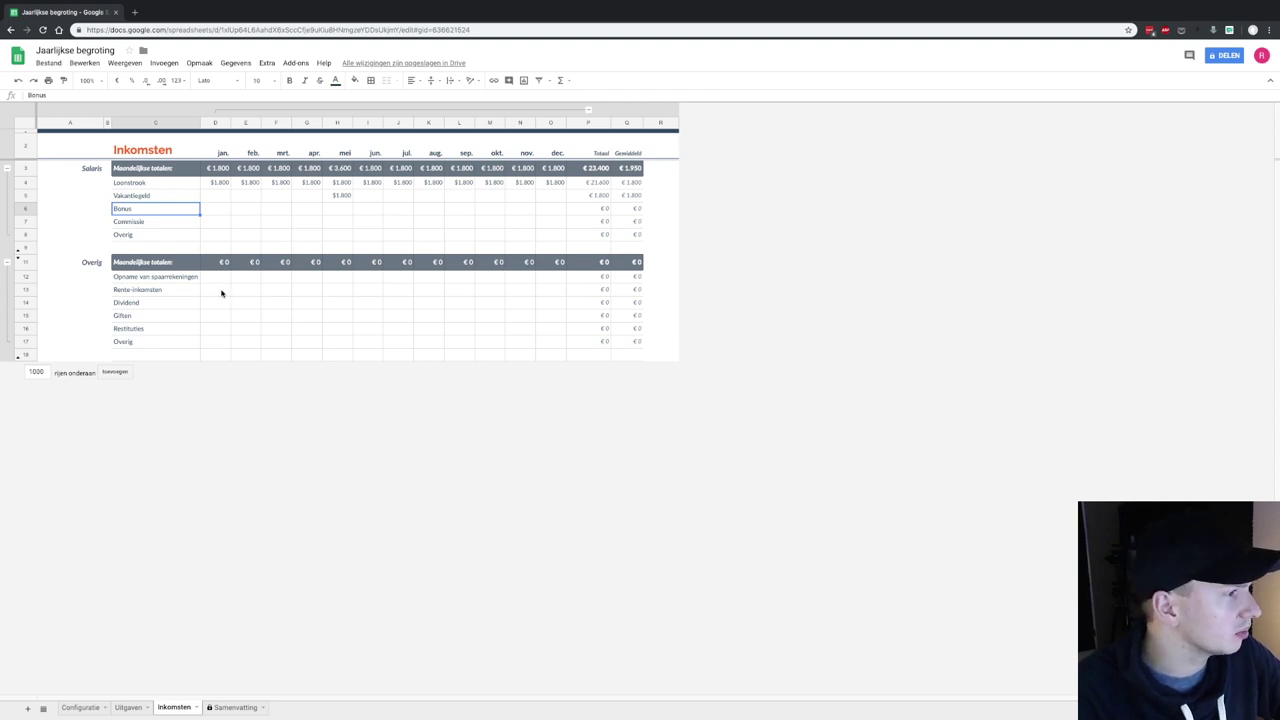
left_click(221, 305)
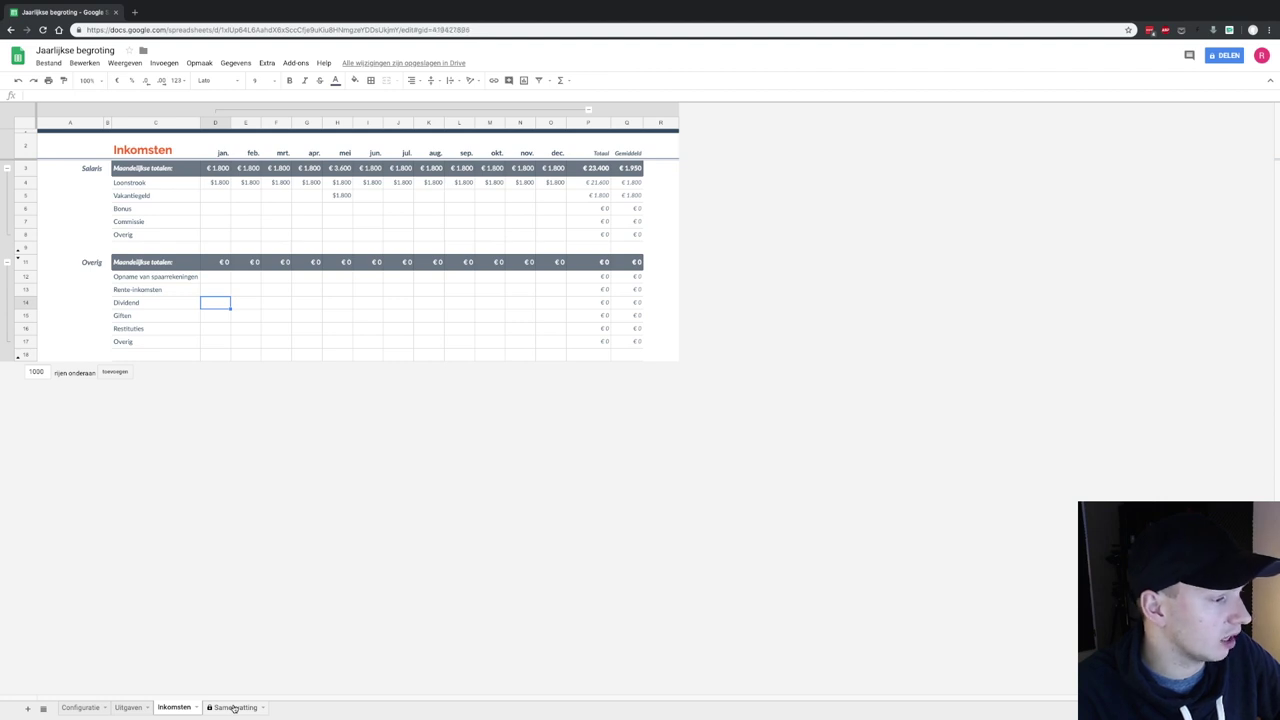
Scroll through the Samenvatting sheet's annual totals and charts, then return to the Sheets home page
left_click(234, 708)
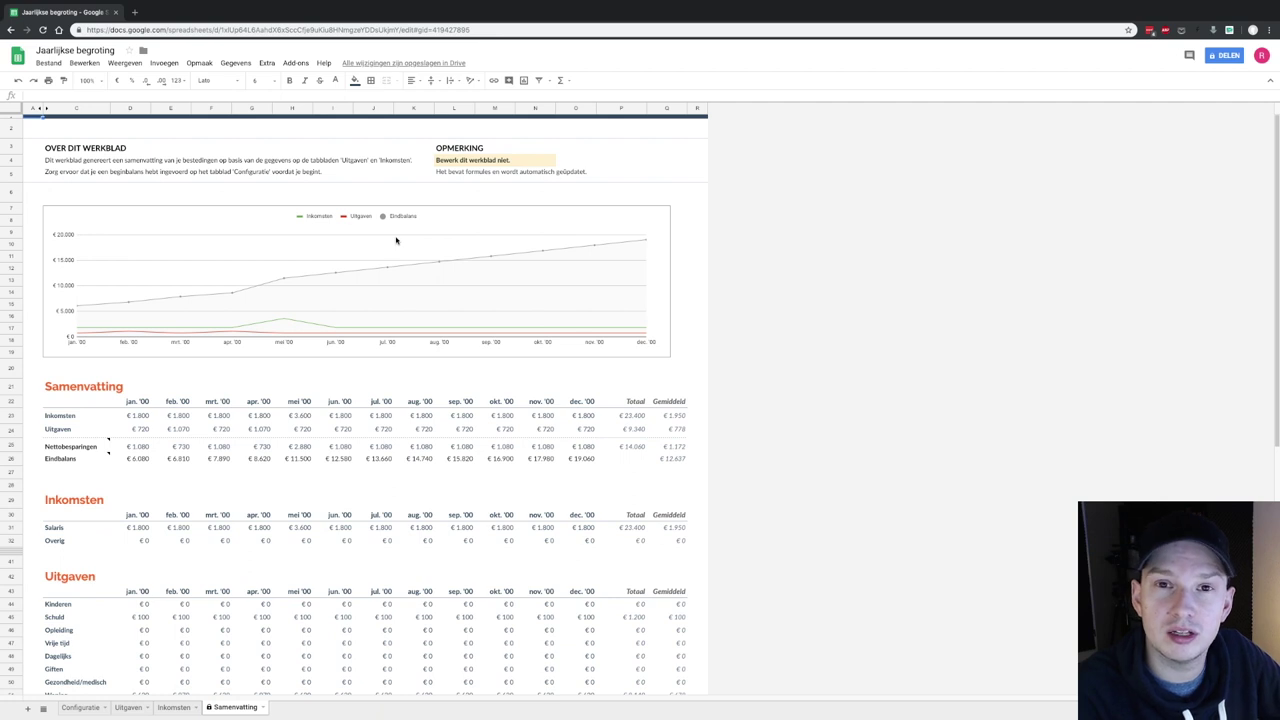
scroll(212, 425, "down", 1)
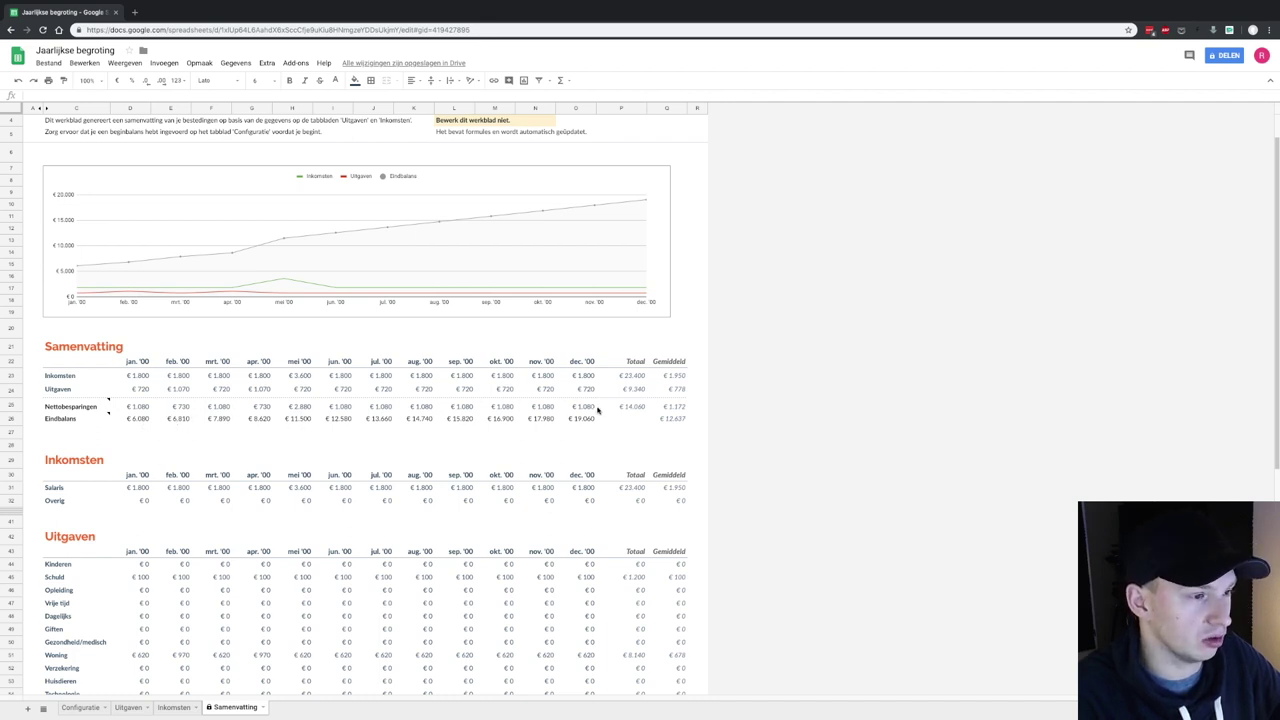
scroll(488, 492, "down", 3)
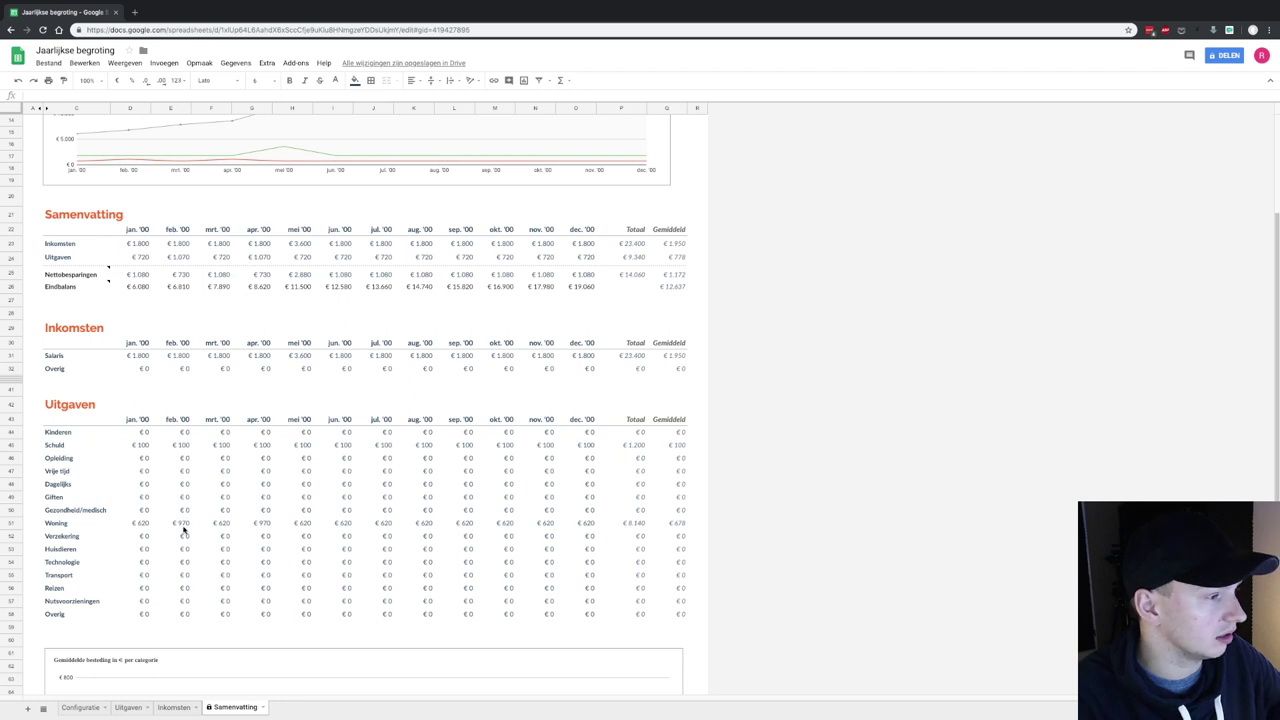
scroll(263, 525, "down", 1)
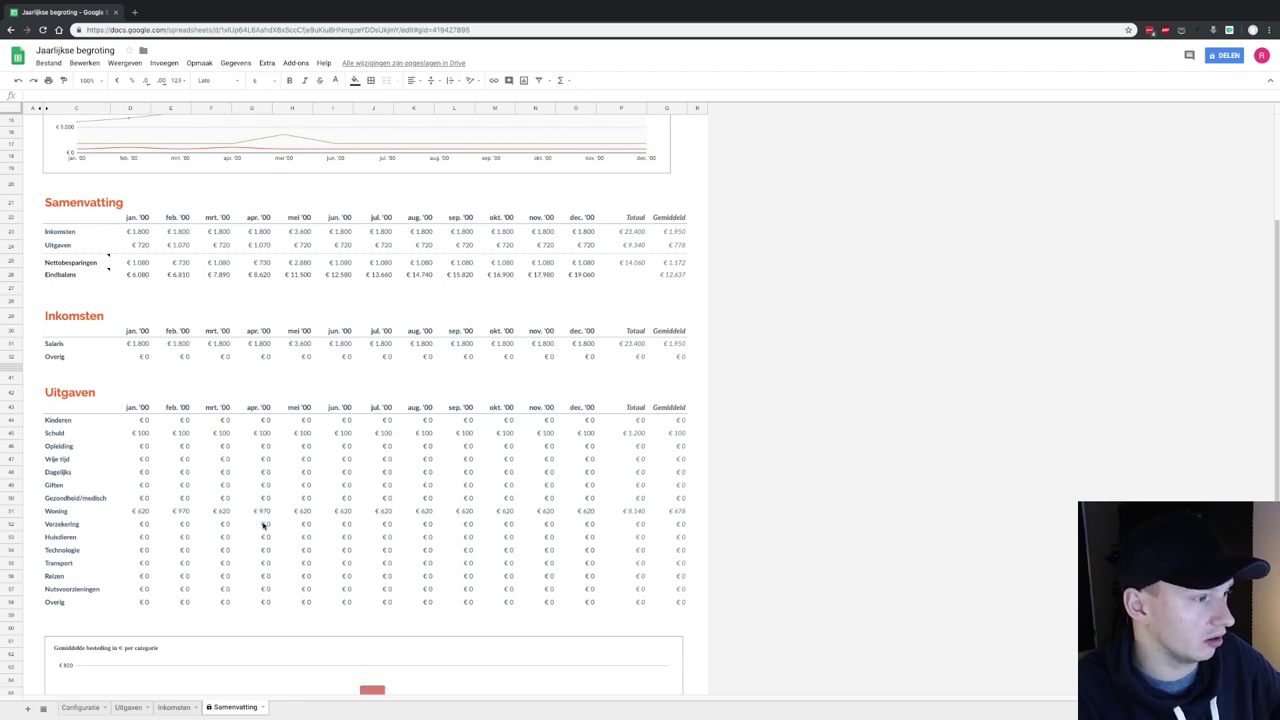
scroll(263, 525, "down", 3)
scroll(263, 525, "down", 2)
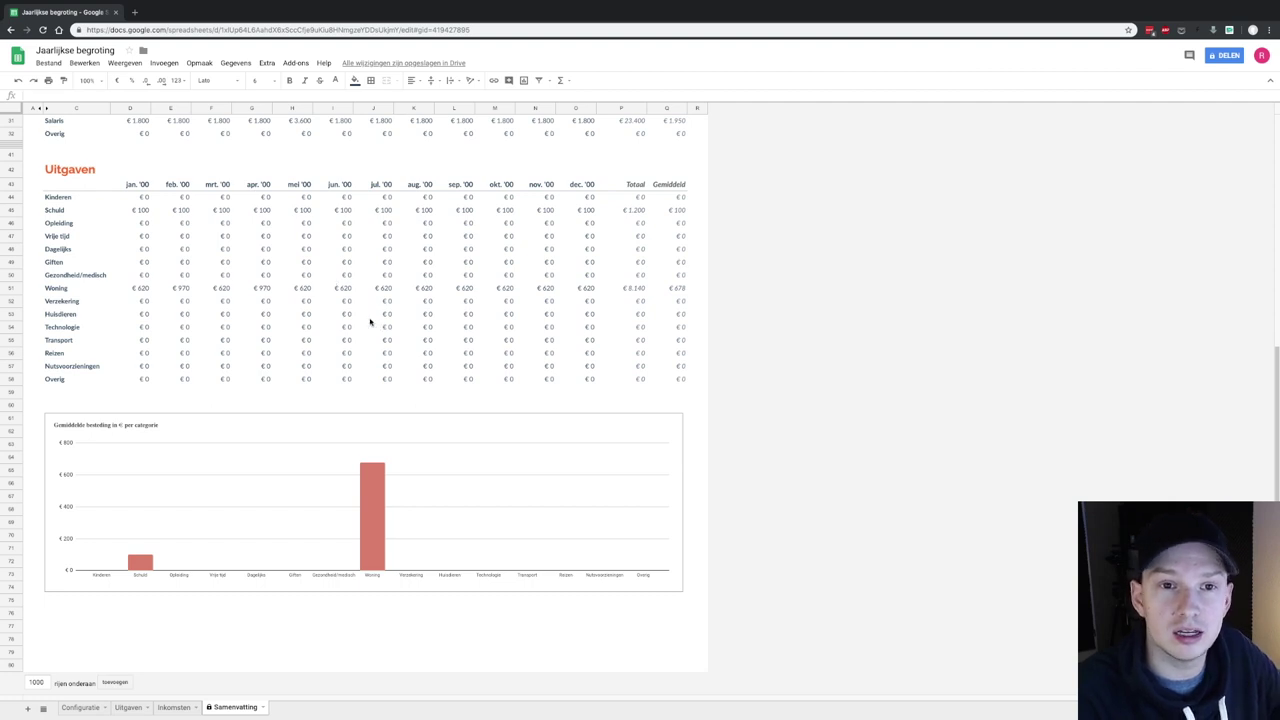
left_click(18, 59)
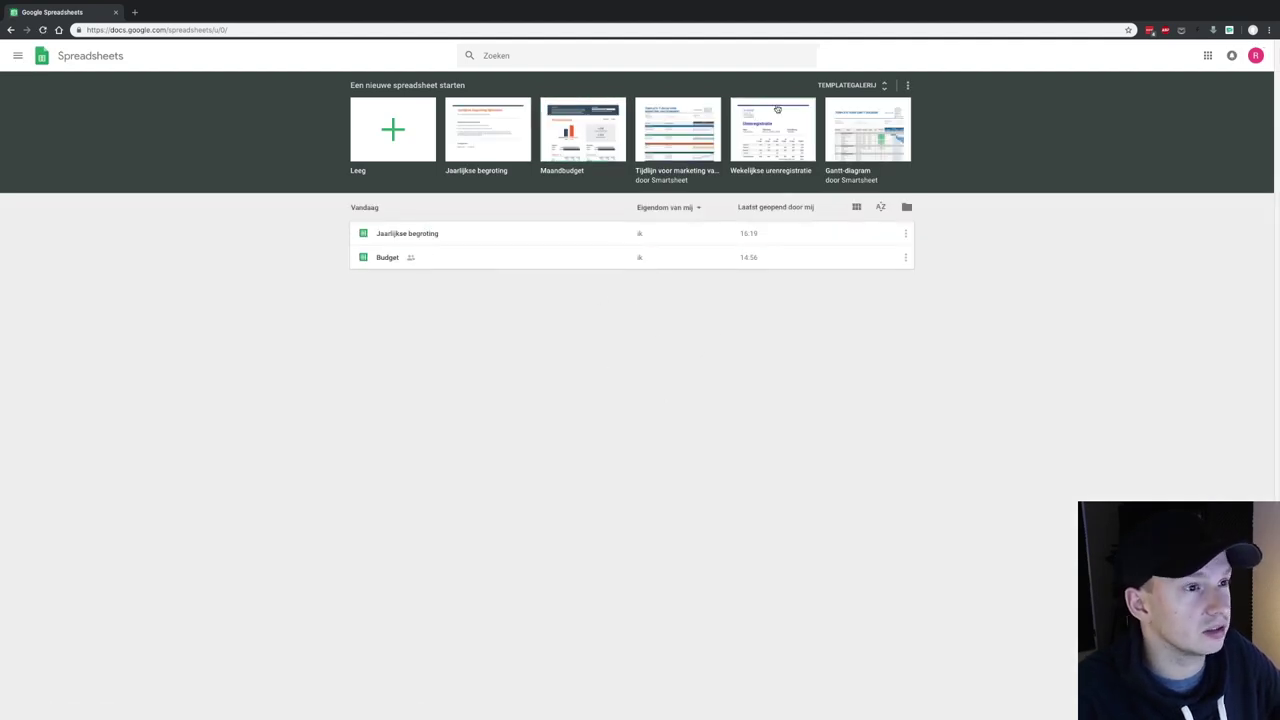
Create a spreadsheet from the Maandbudget template in the template gallery and select its Beginbalans cell
left_click(835, 85)
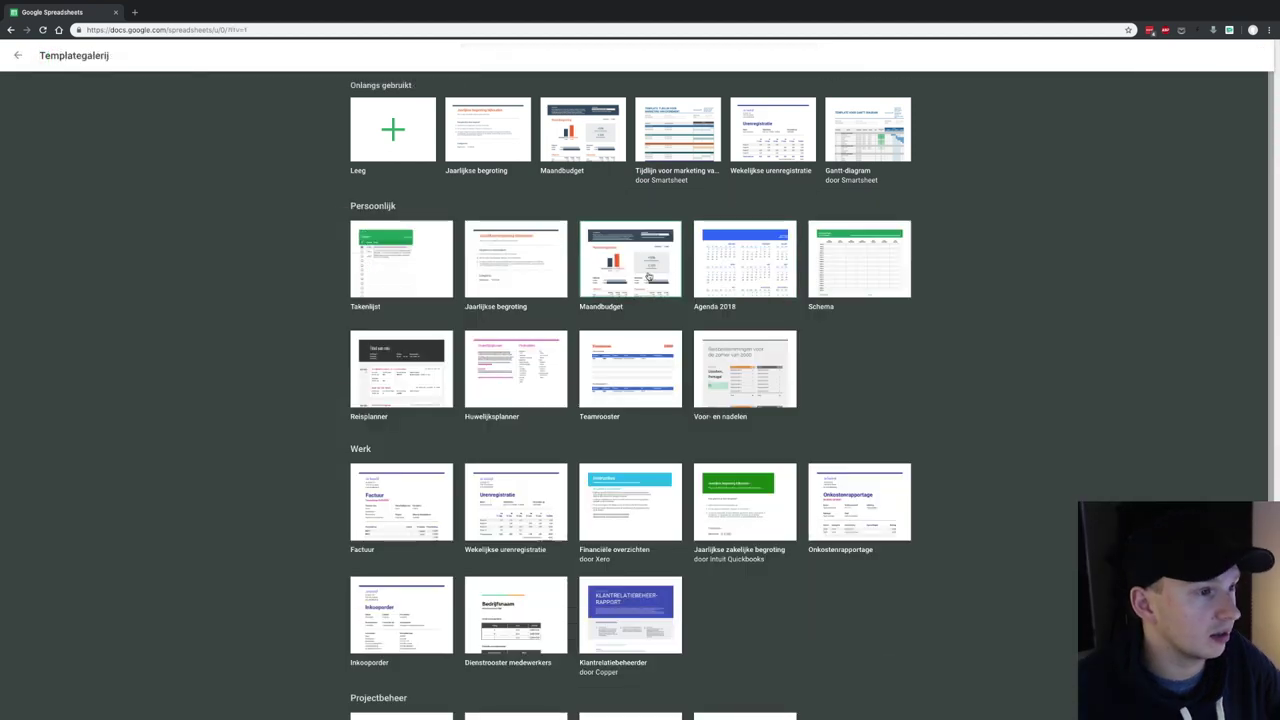
left_click(643, 272)
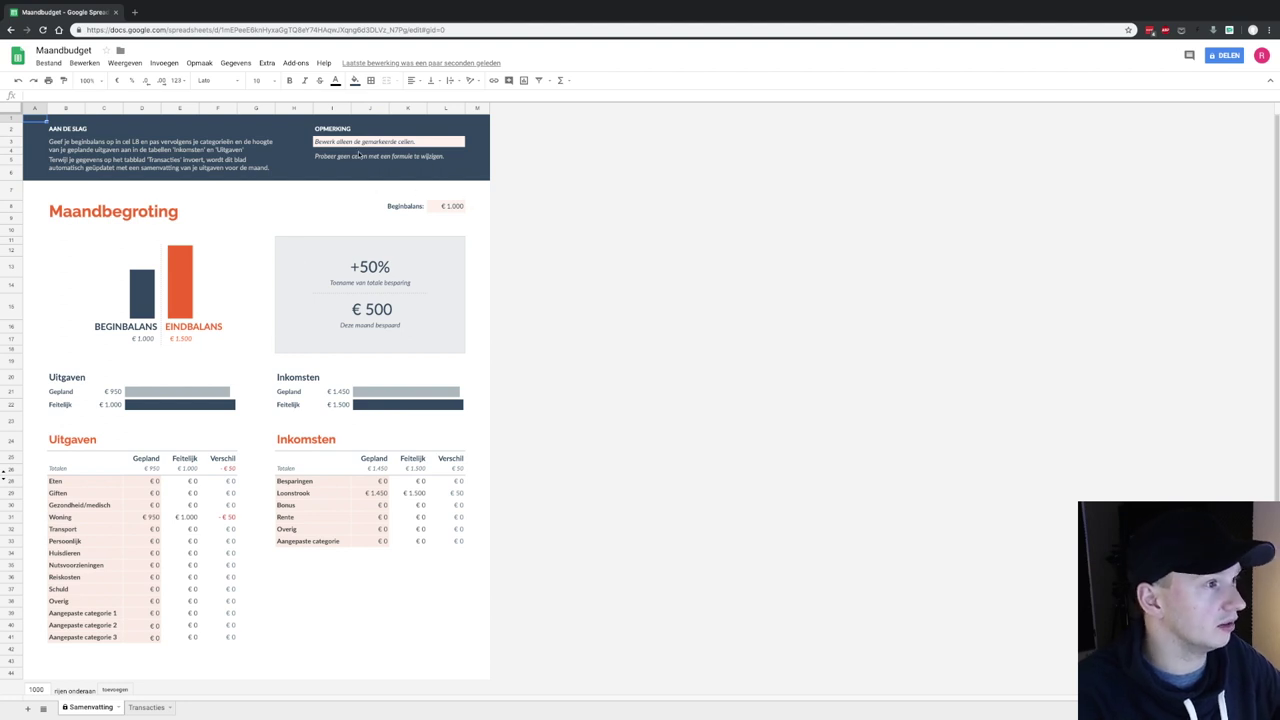
left_click(455, 210)
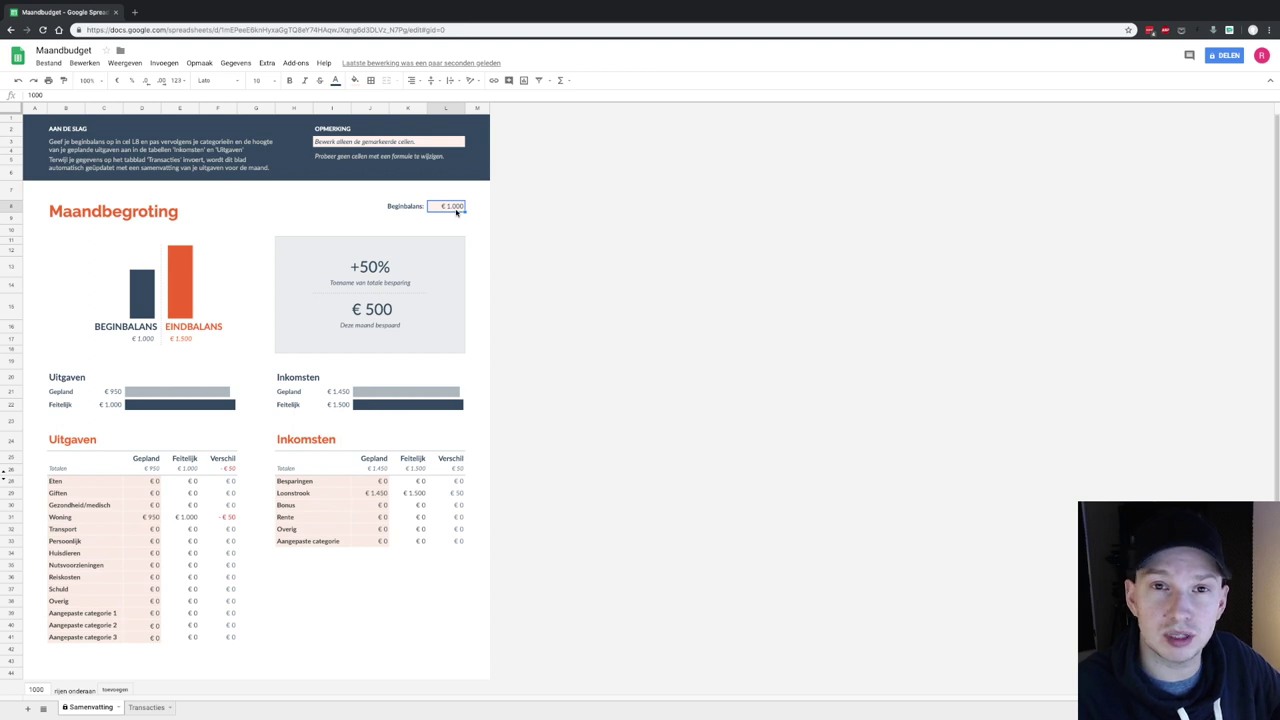
Set the Beginbalans starting balance to €5.000
type("5000")
key("Return")
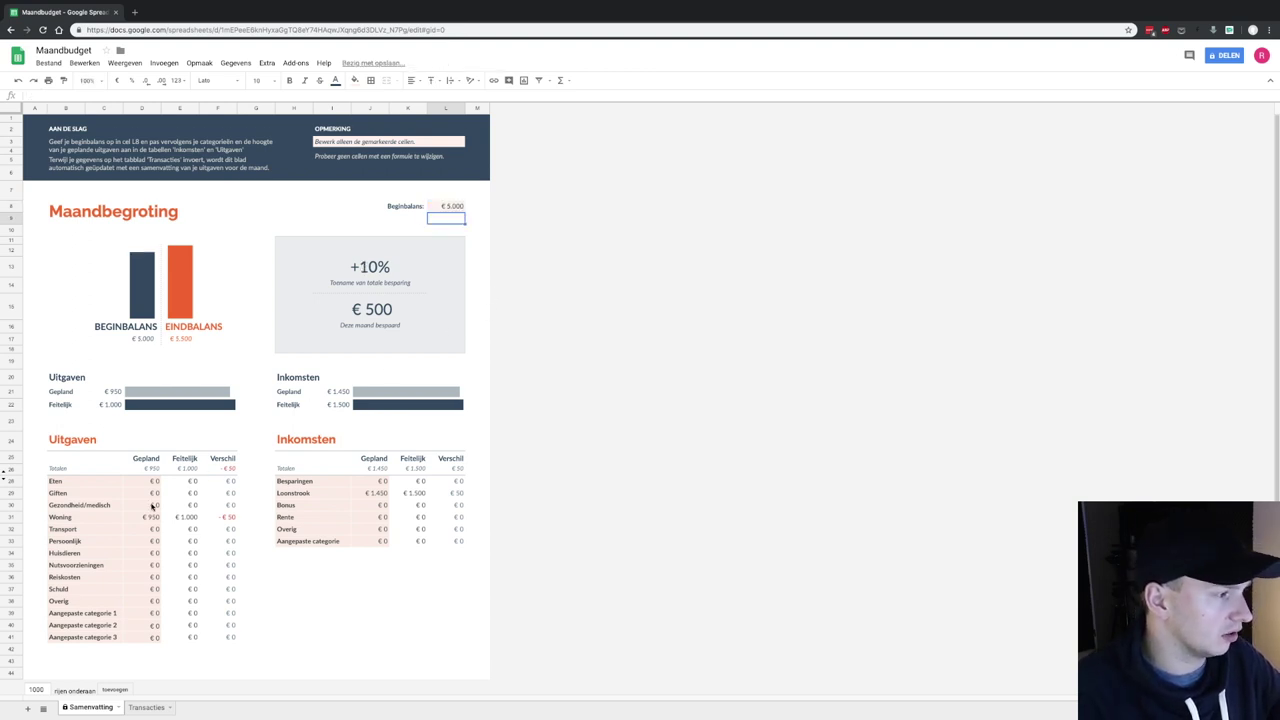
scroll(155, 492, "down", 1)
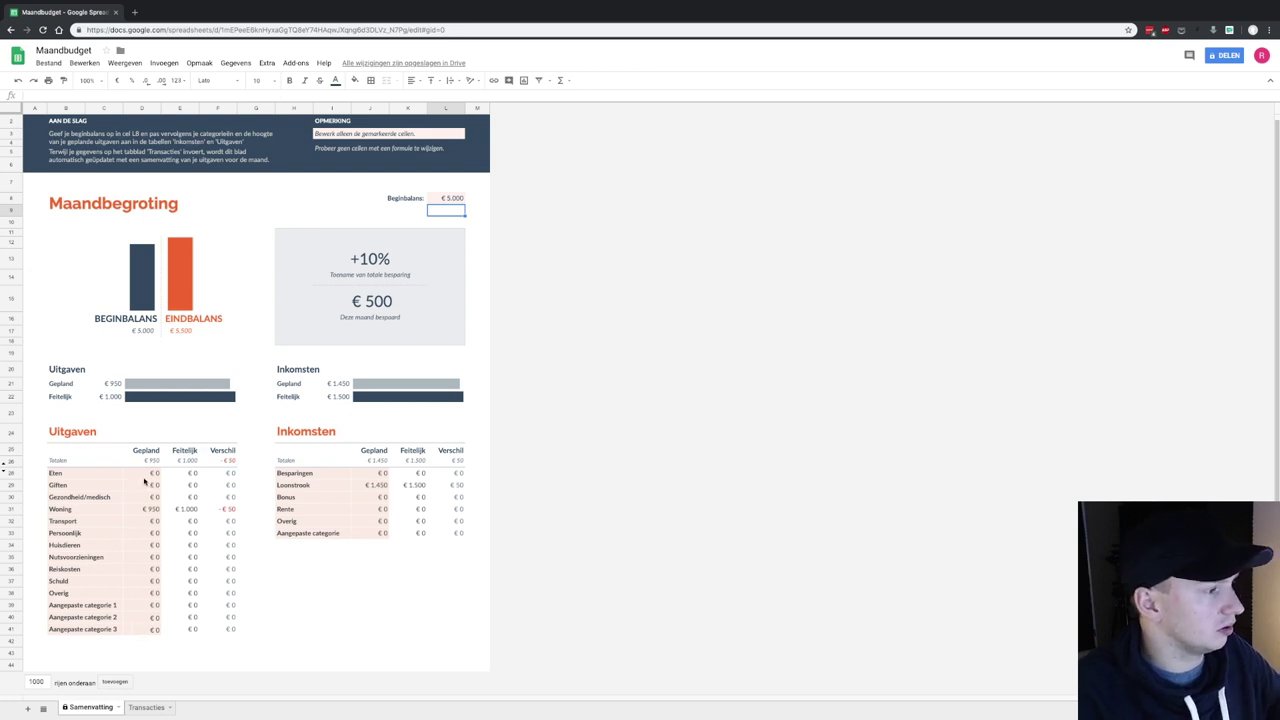
left_click(150, 509)
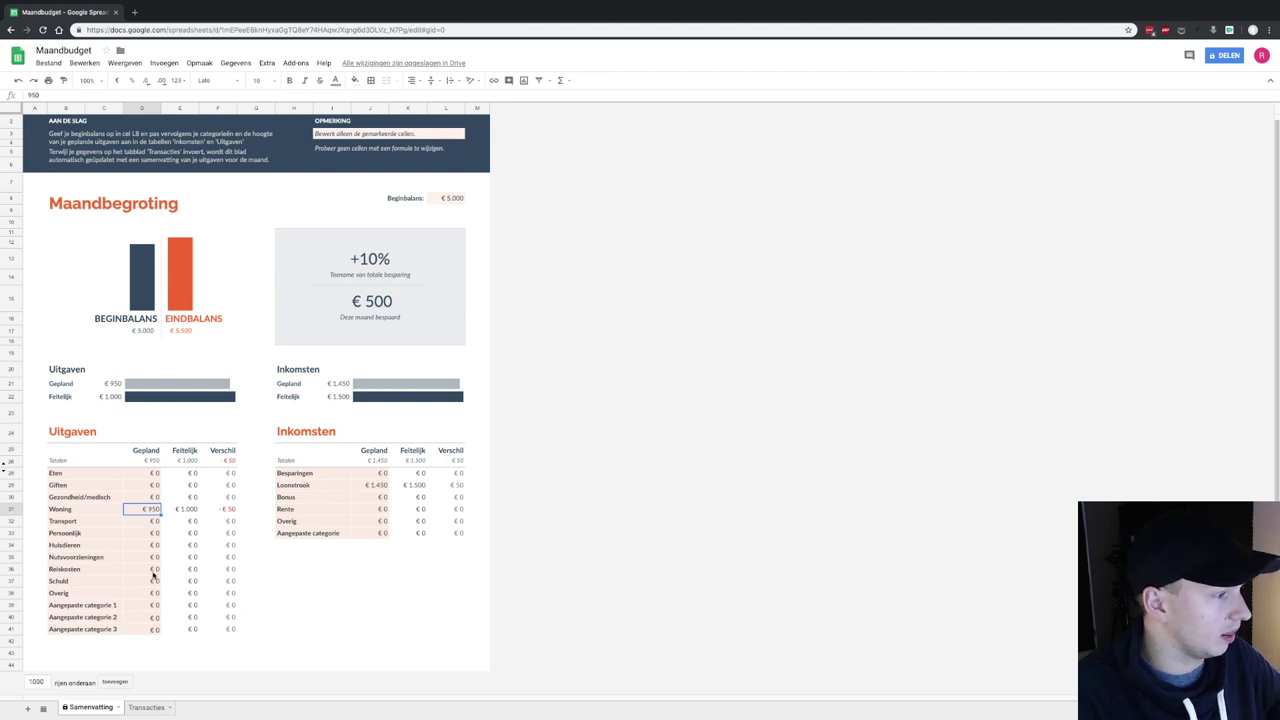
Plan €250 for Nutsvoorzieningen, €500 for Eten and €1.800 Loonstrook income
left_click(158, 557)
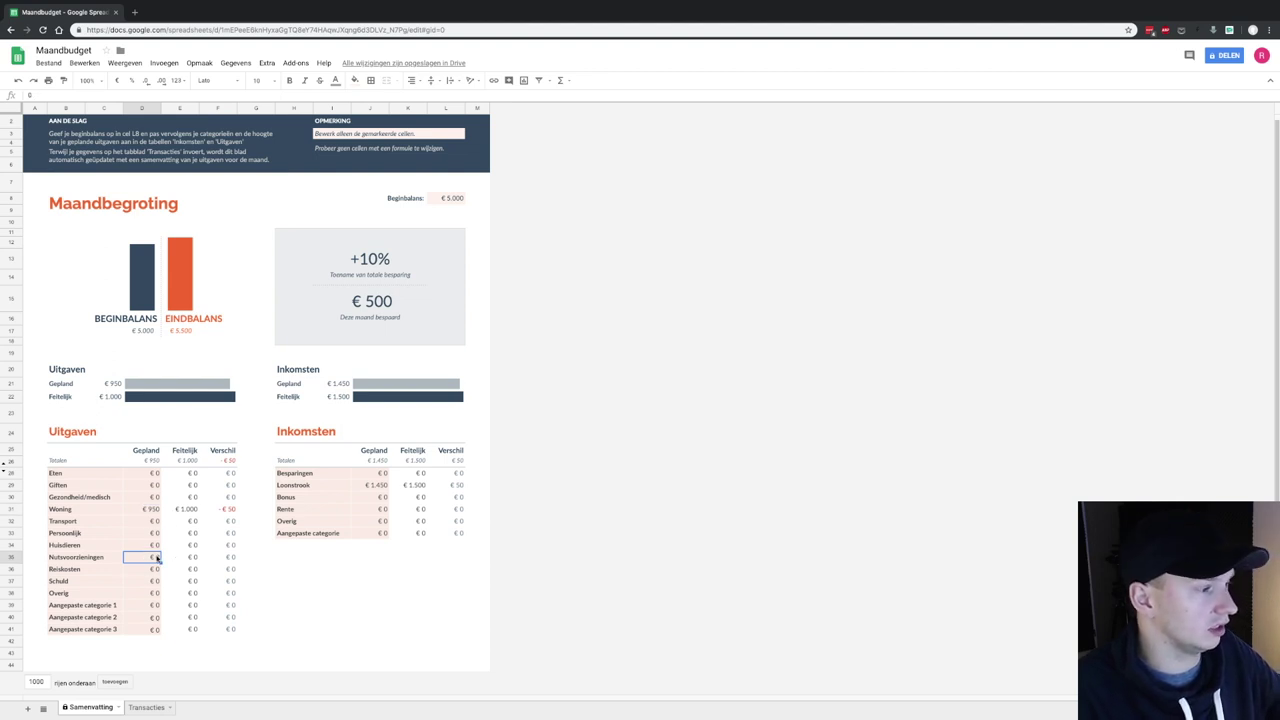
type("2")
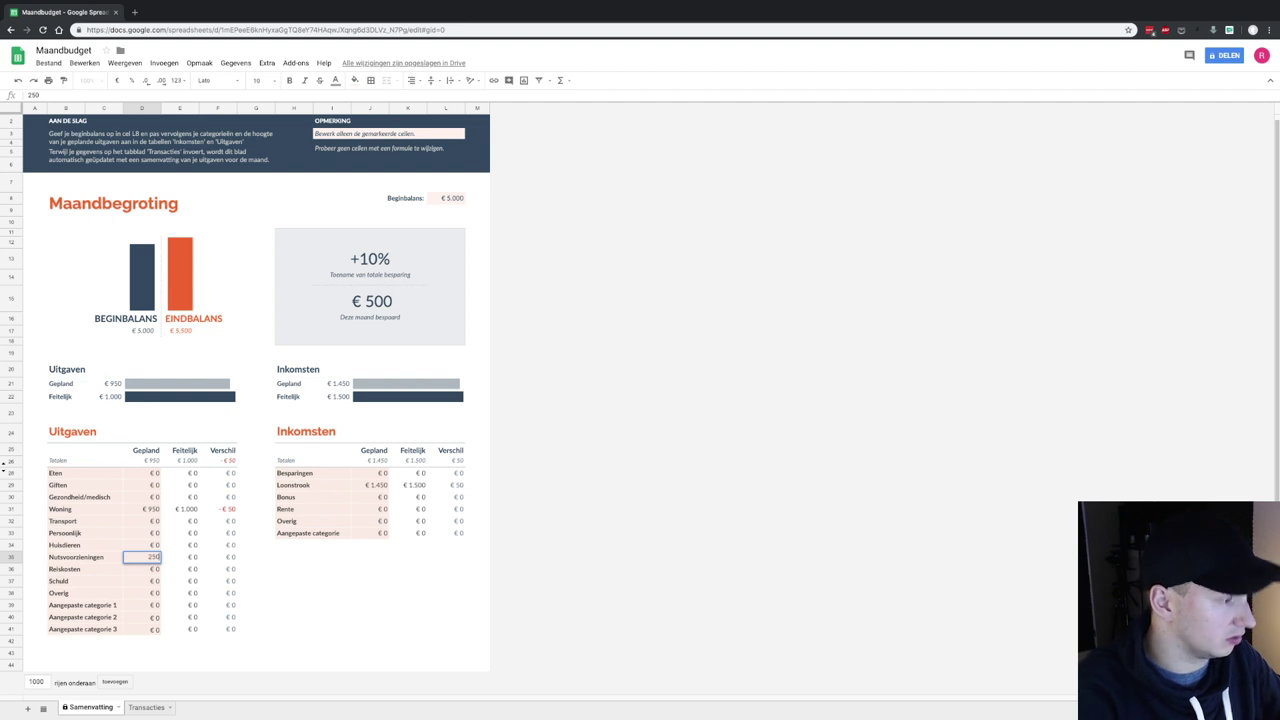
type("50")
key("Return")
left_click(153, 474)
type("500")
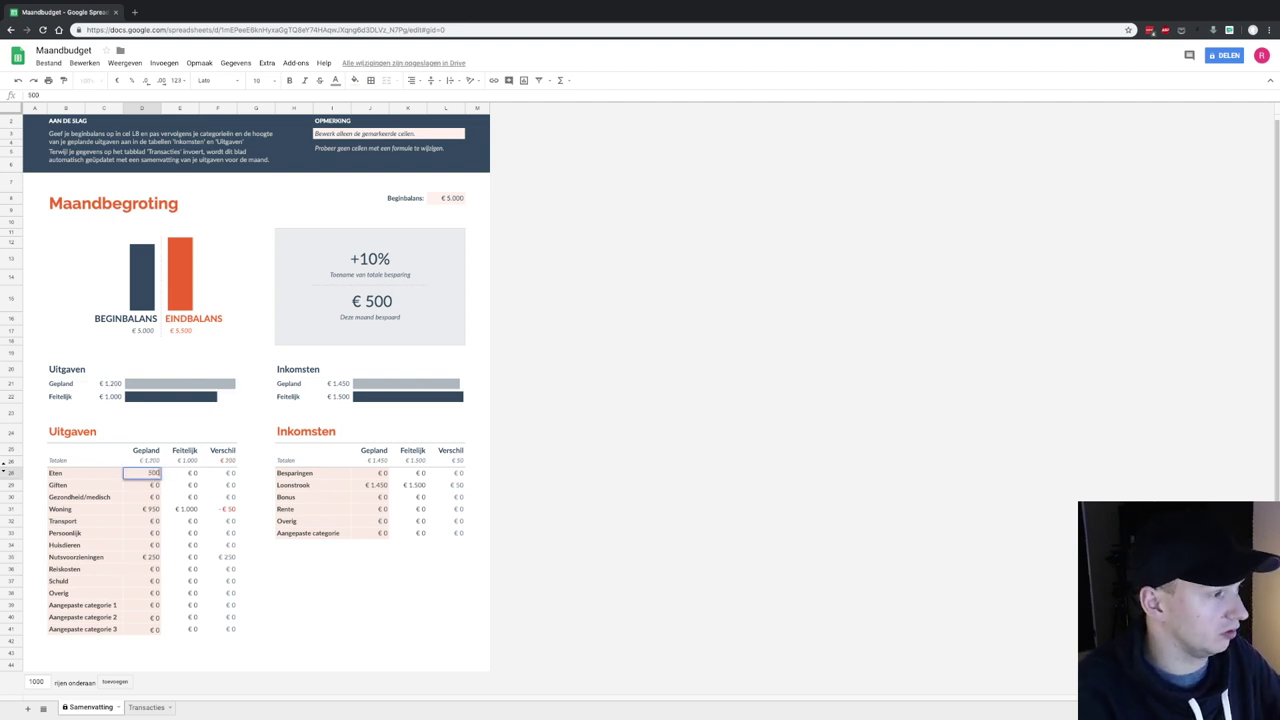
key("Return")
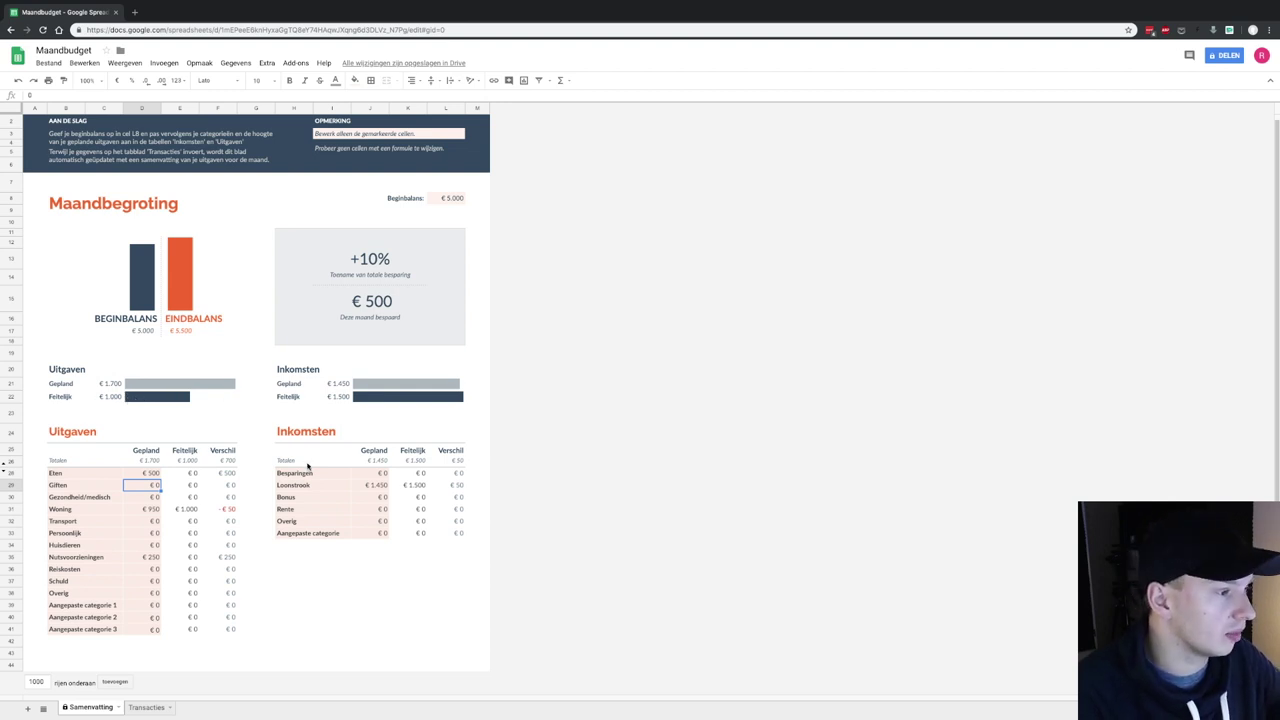
left_click(370, 485)
type("1.8")
type("00")
key("Return")
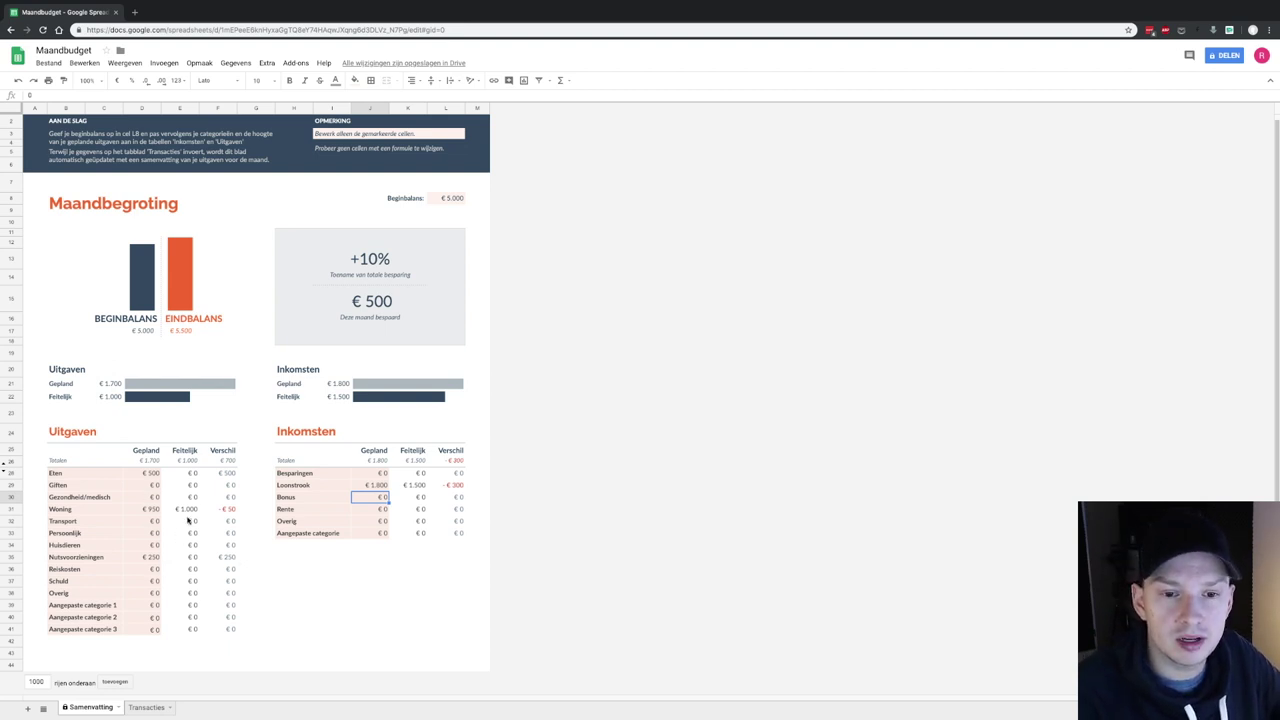
left_click(147, 707)
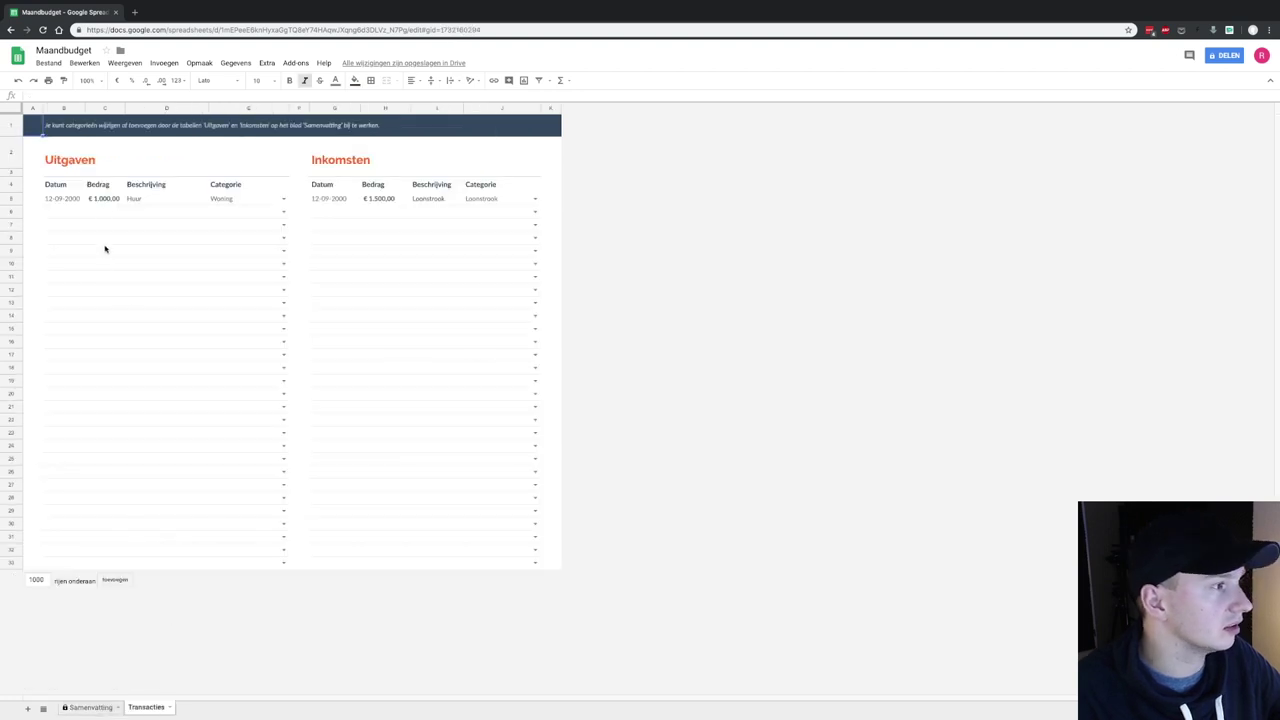
Rename the Huur expense to Hypotheek and change the Loonstrook income to 1800
left_click(146, 200)
left_click(245, 198)
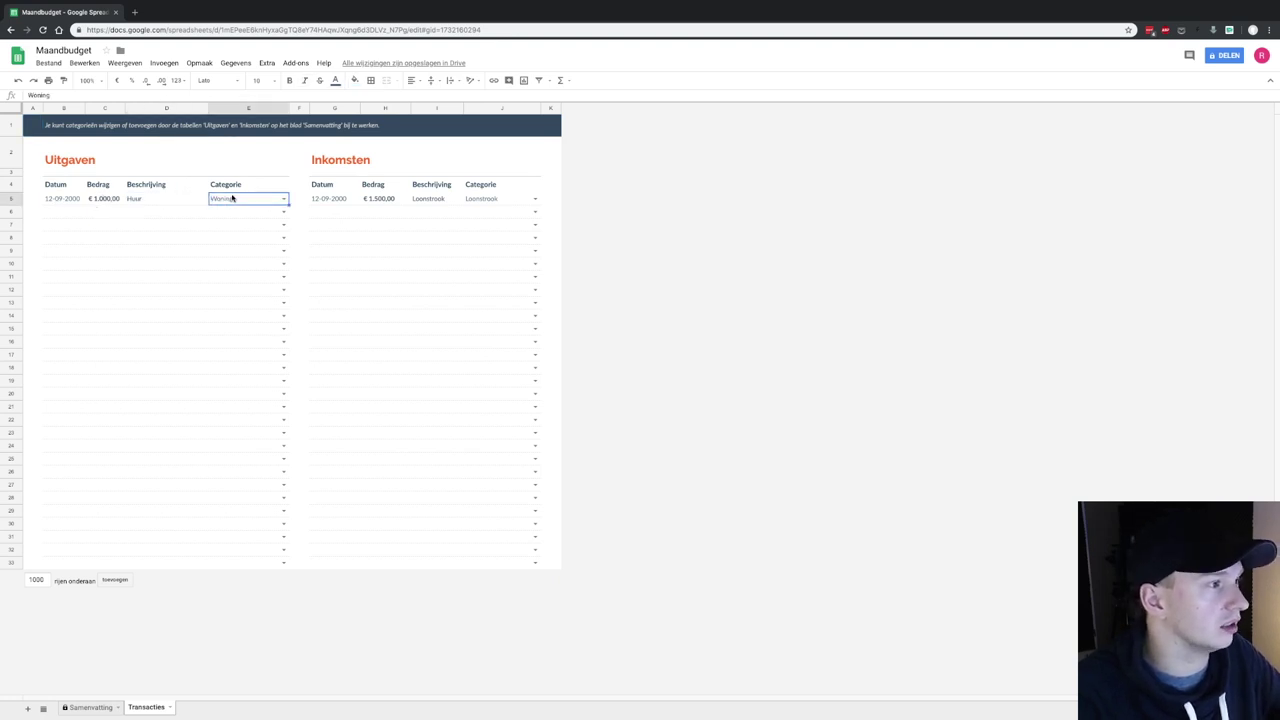
left_click(178, 203)
type("Hypotheek")
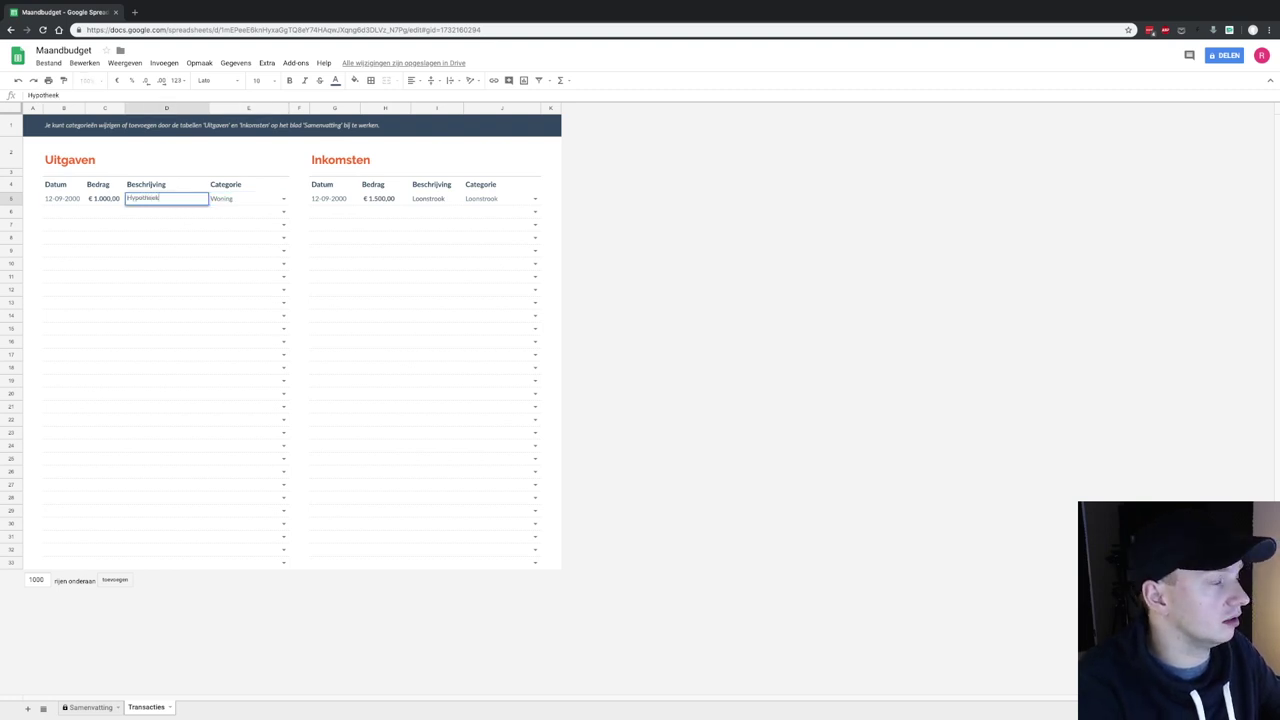
key("Return")
left_click(394, 200)
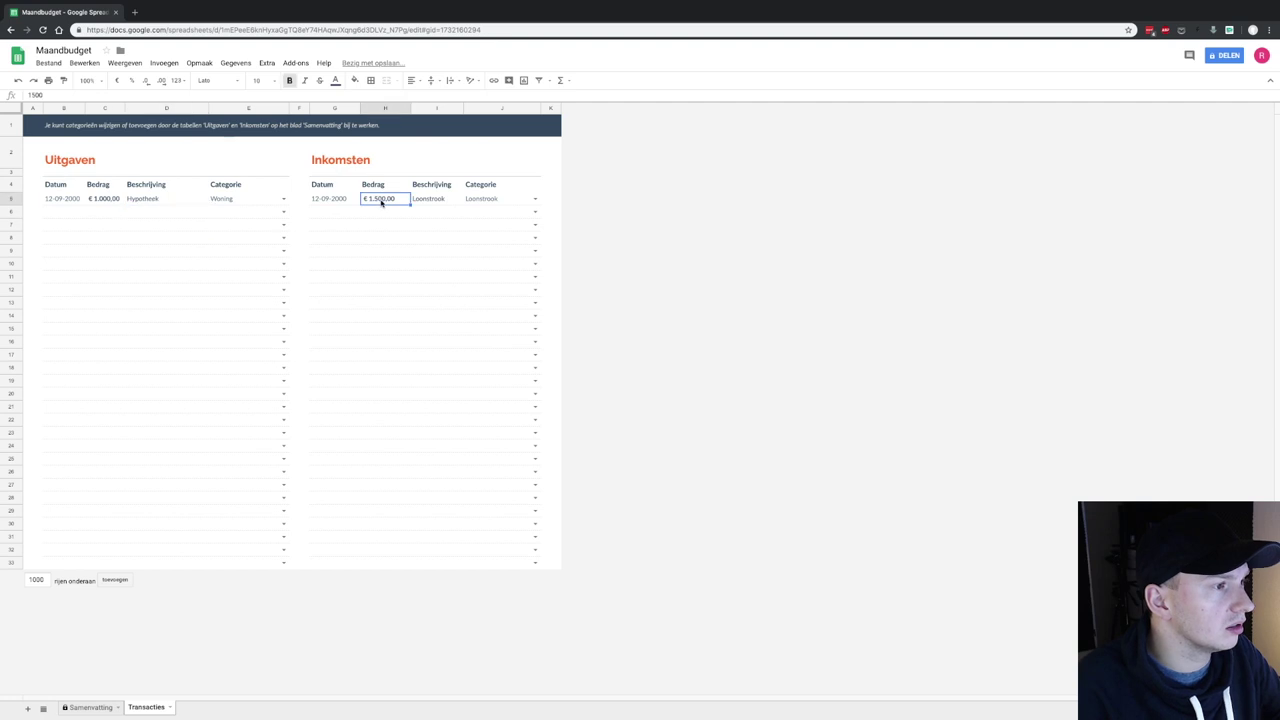
type("1800")
key("Tab")
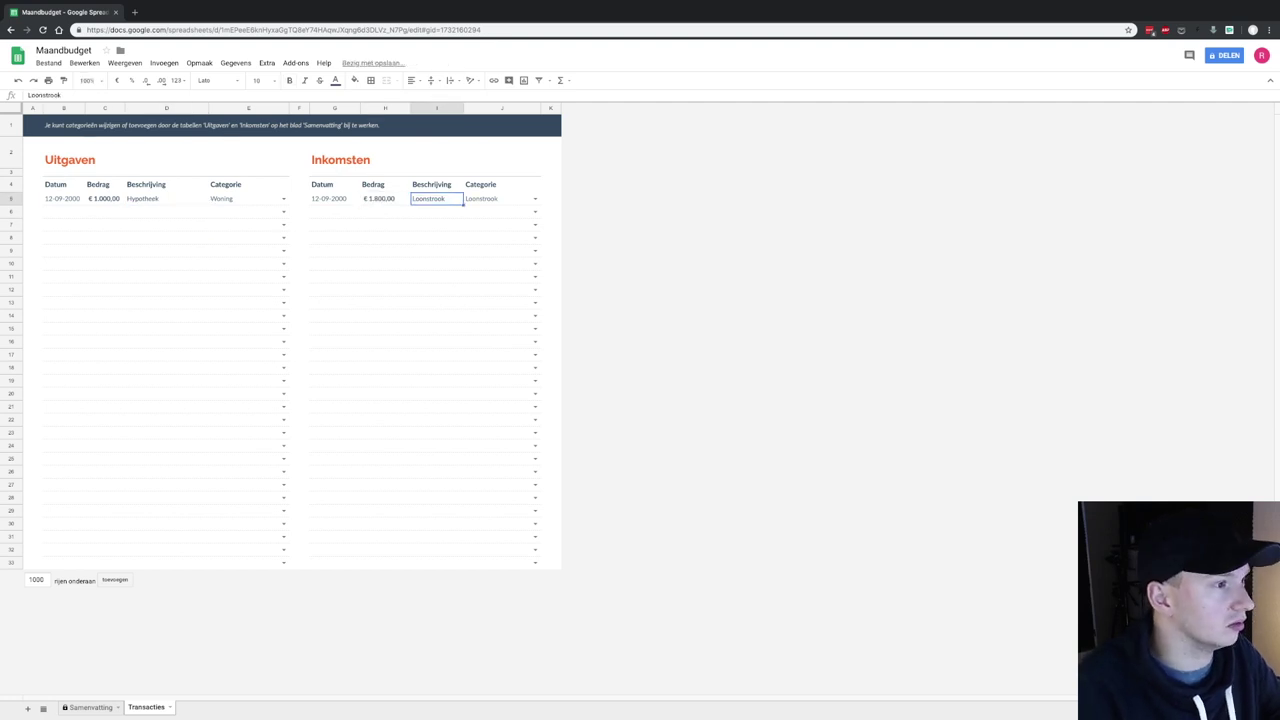
left_click(488, 199)
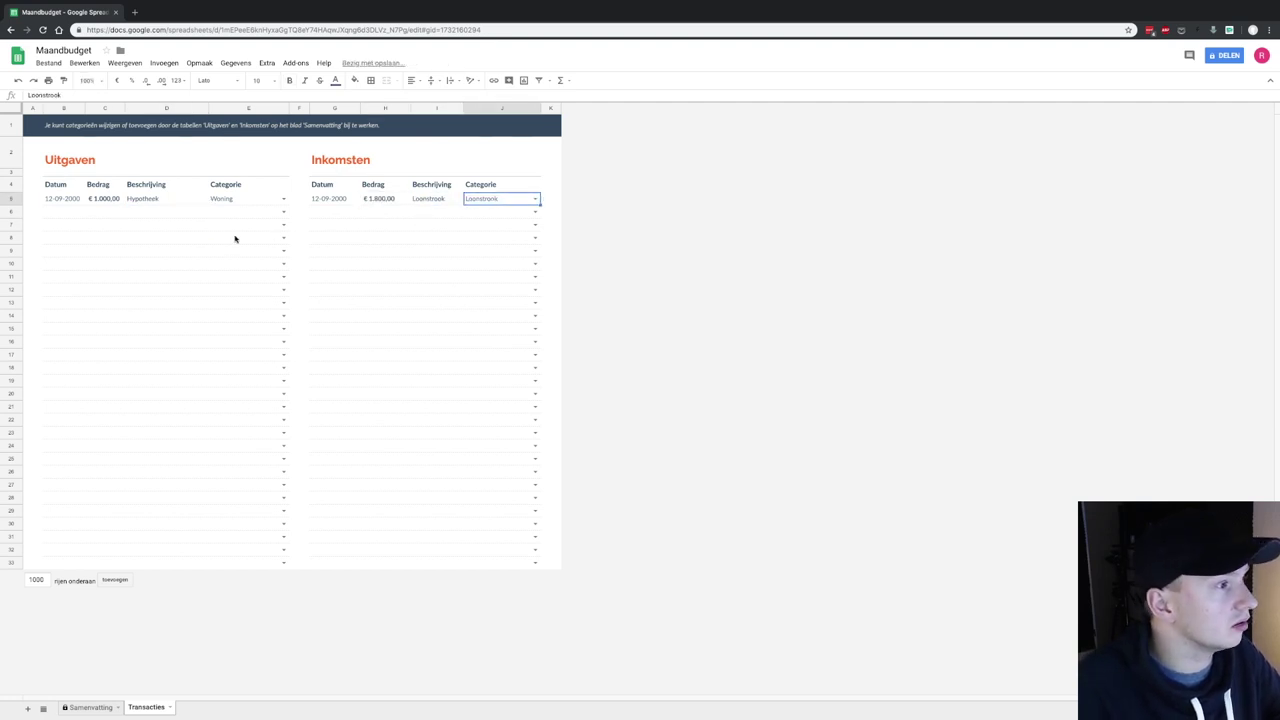
Add a new €350 'Gas water licht' expense row in the Nutsvoorzieningen category
left_click(57, 214)
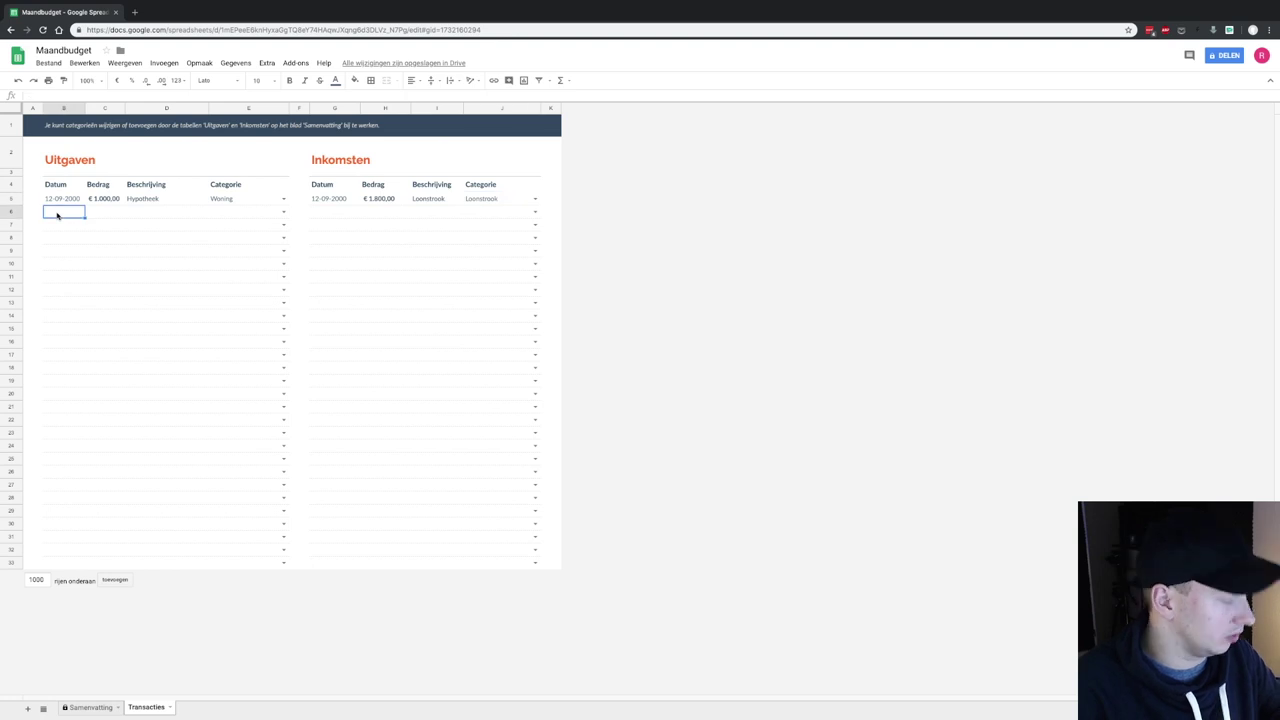
type("12-09-2000")
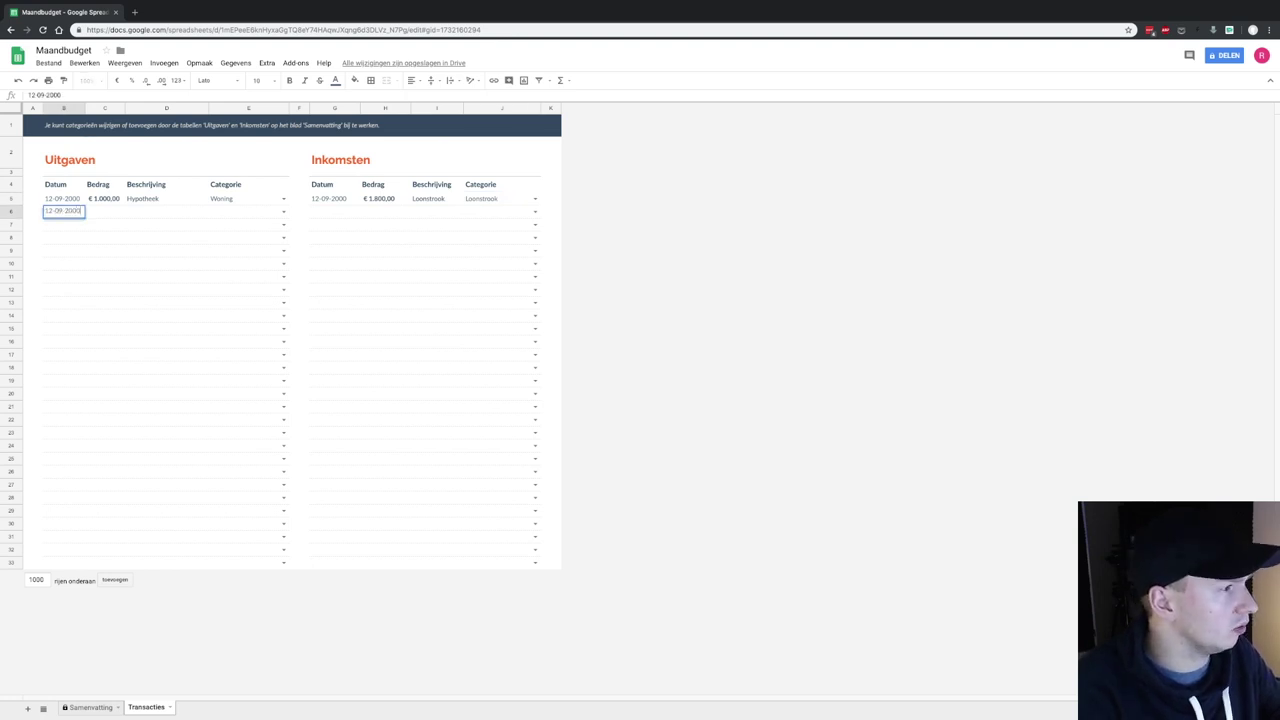
key("Tab")
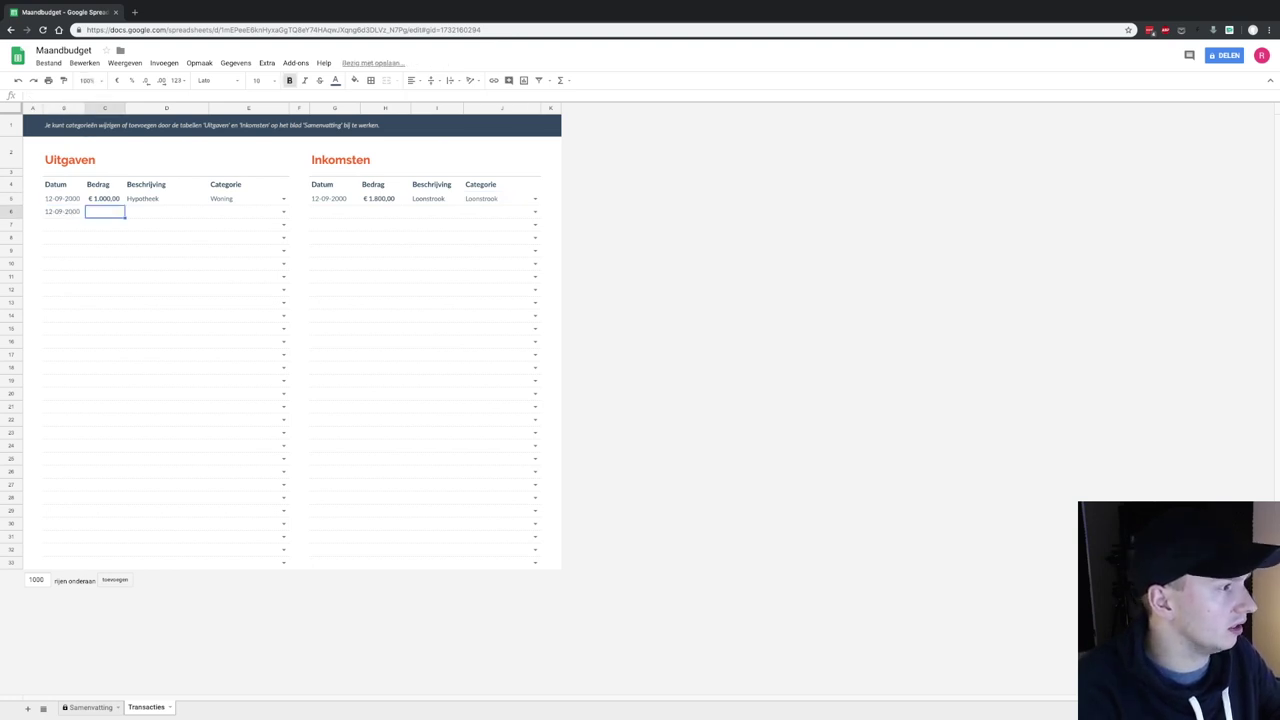
type("2")
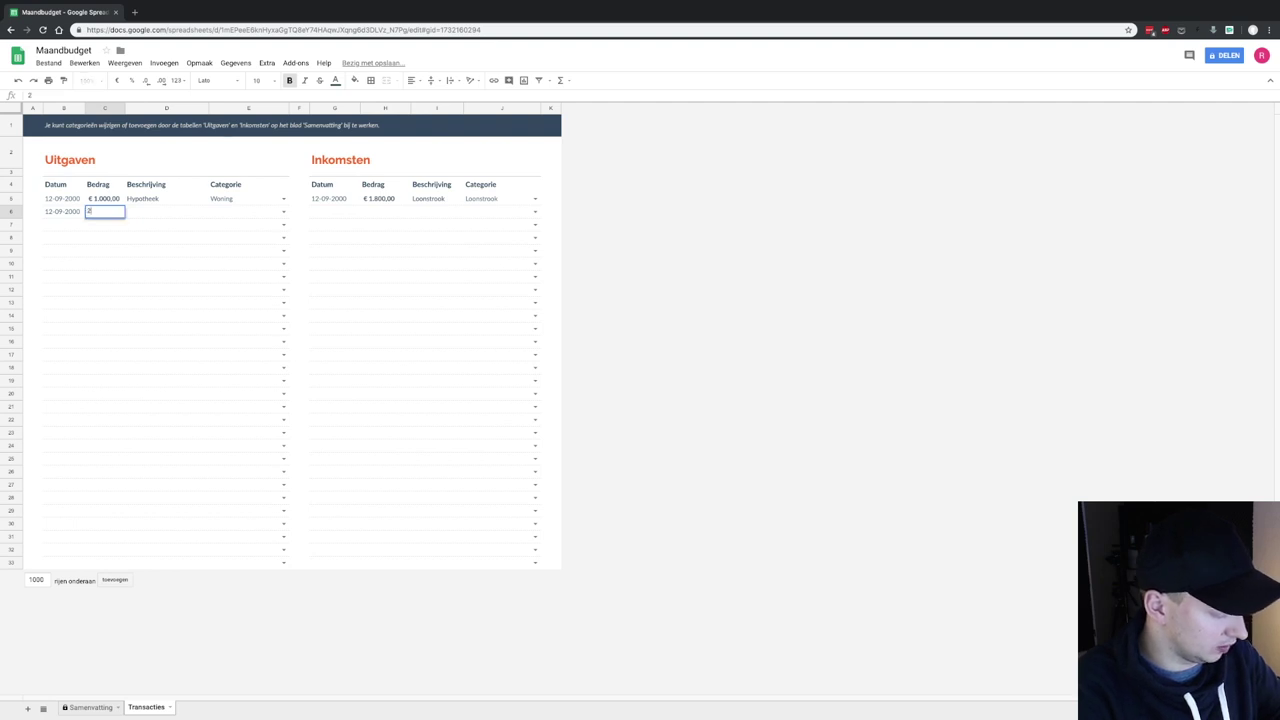
type("0")
key("Tab")
type("Gas water")
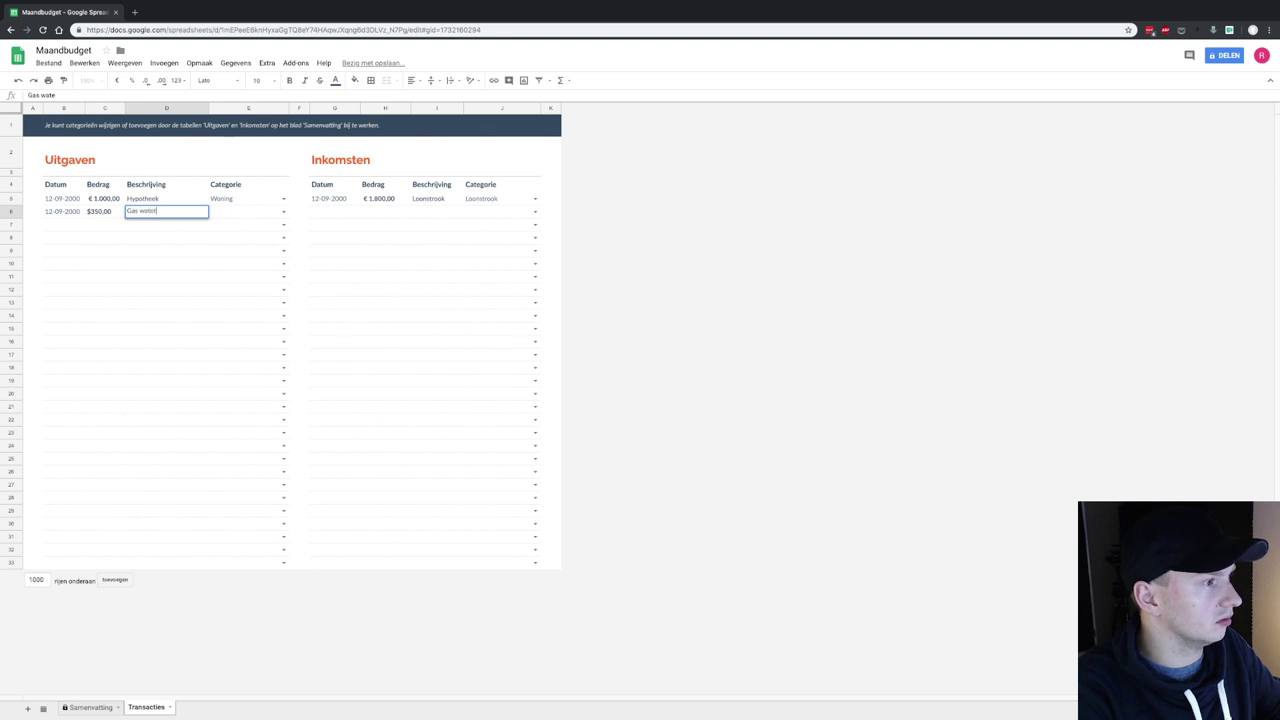
type(" licht")
key("Tab")
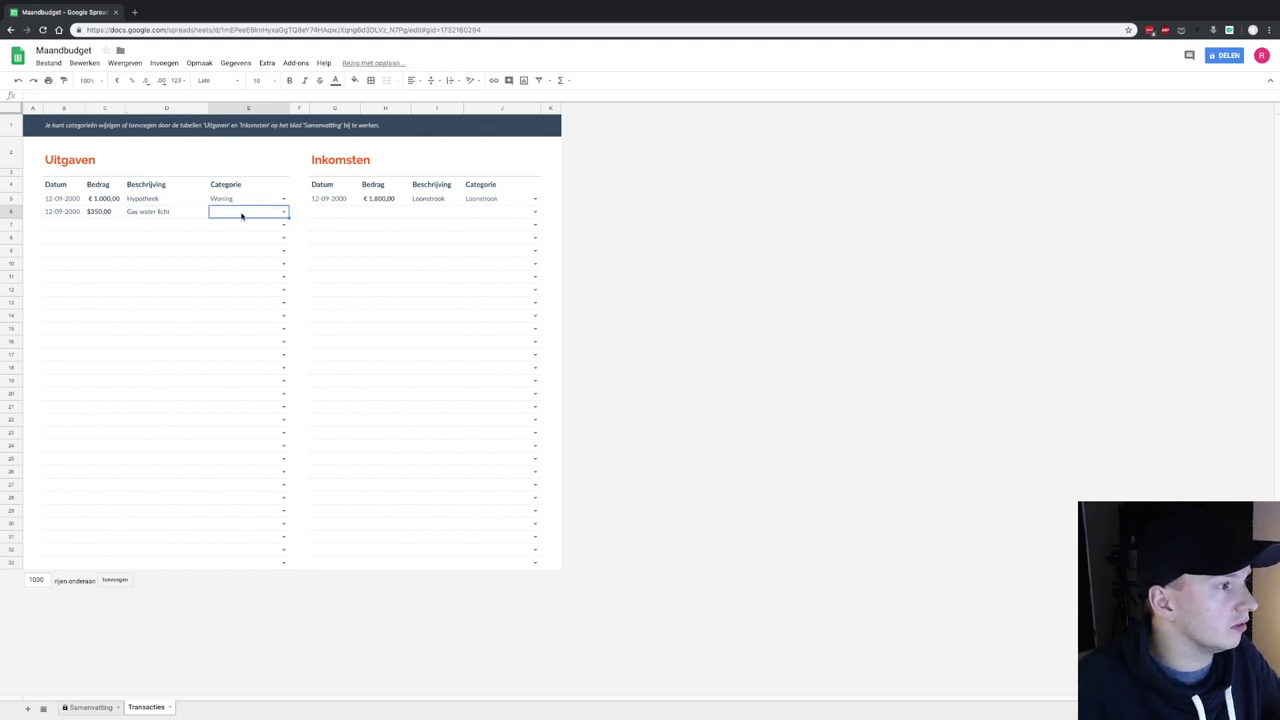
left_click(284, 213)
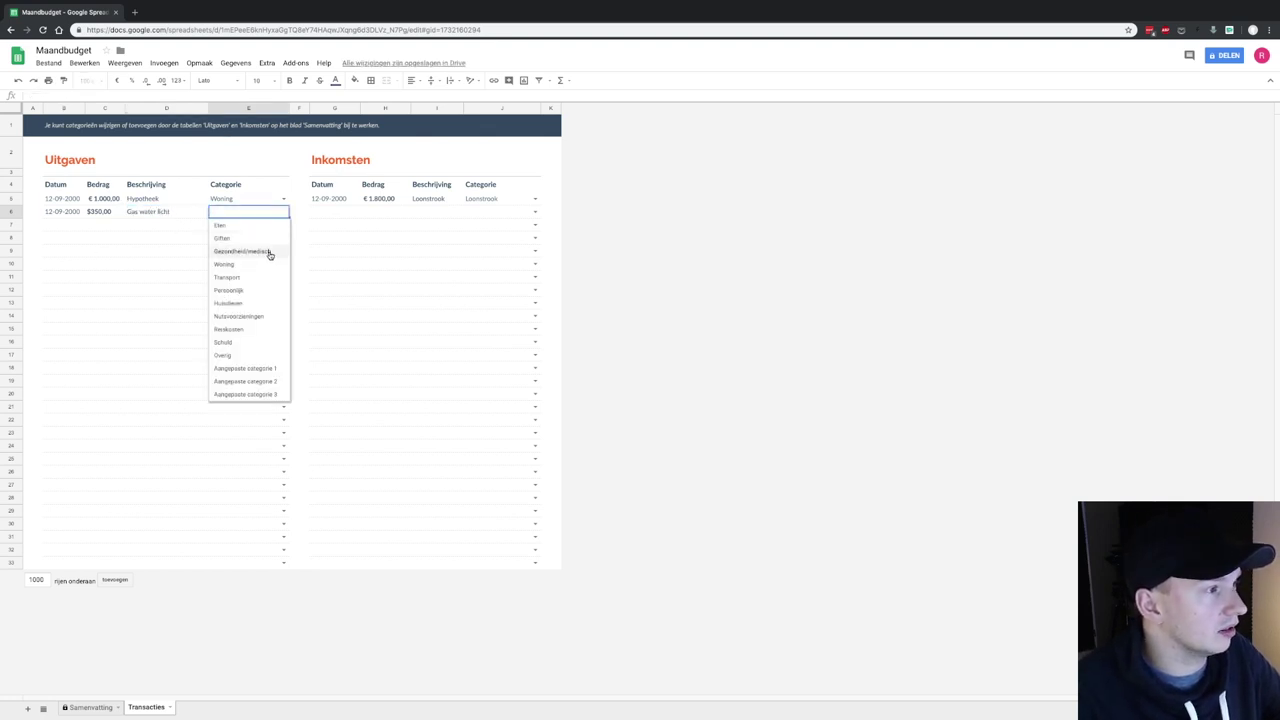
left_click(240, 316)
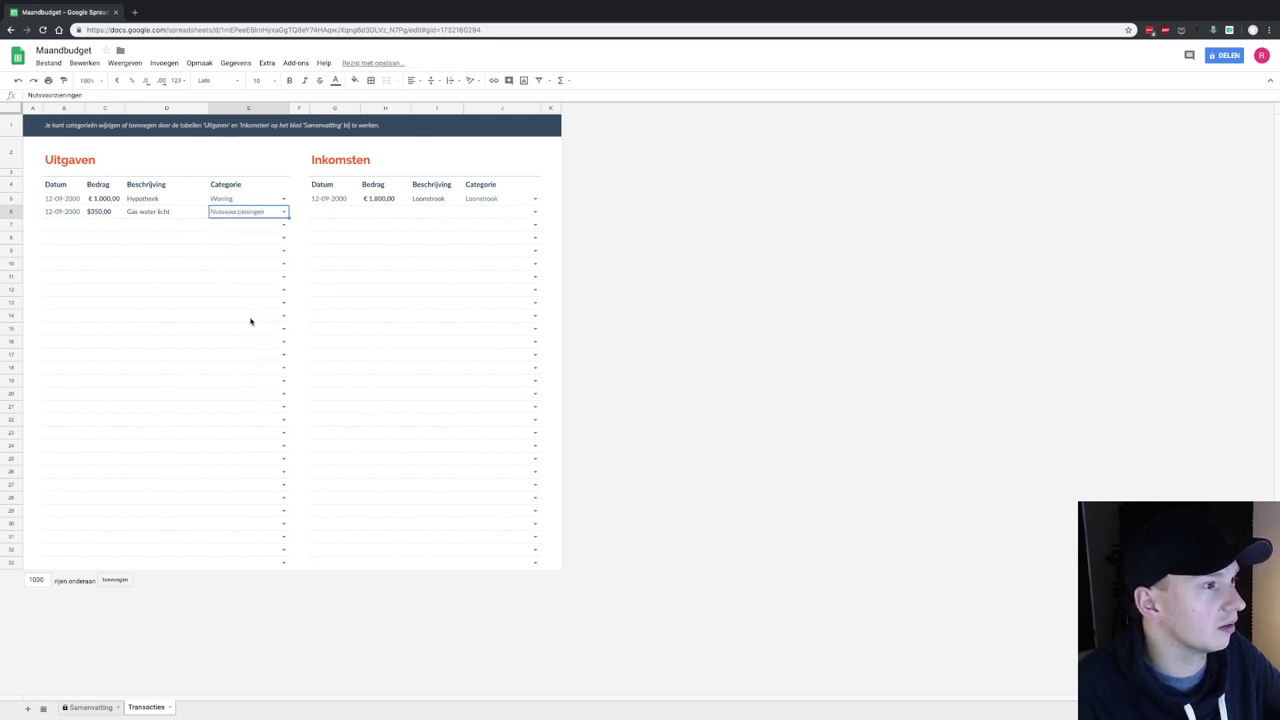
left_click(91, 708)
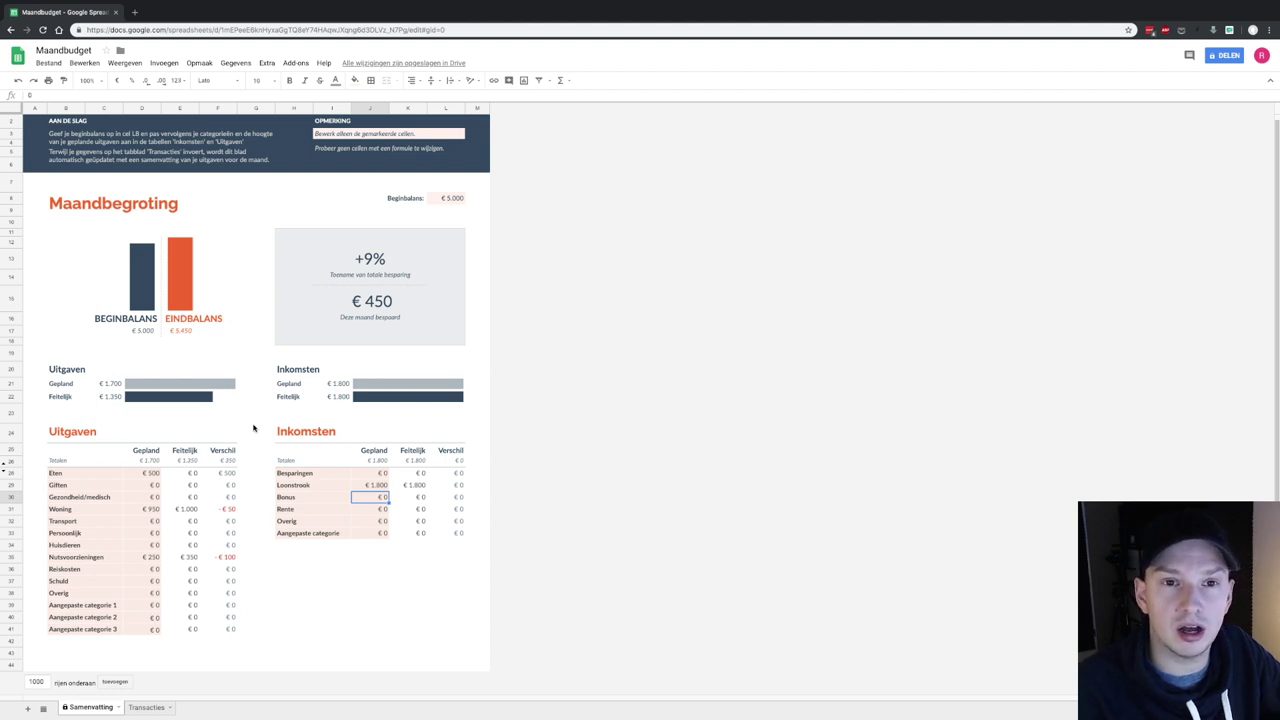
Return to the Google Sheets home page listing all spreadsheets
left_click(15, 58)
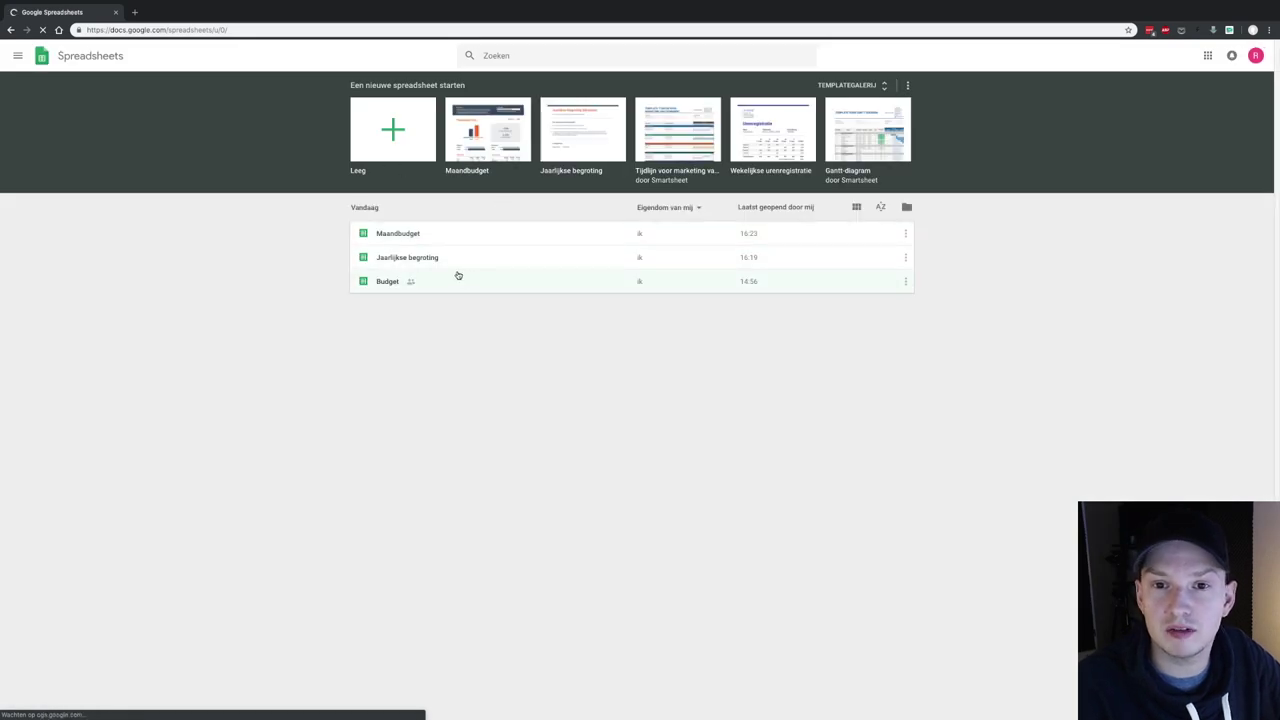
Open Jaarlijkse begroting on its Samenvatting sheet, showing the € 19.060 December Eindbalans
left_click(432, 262)
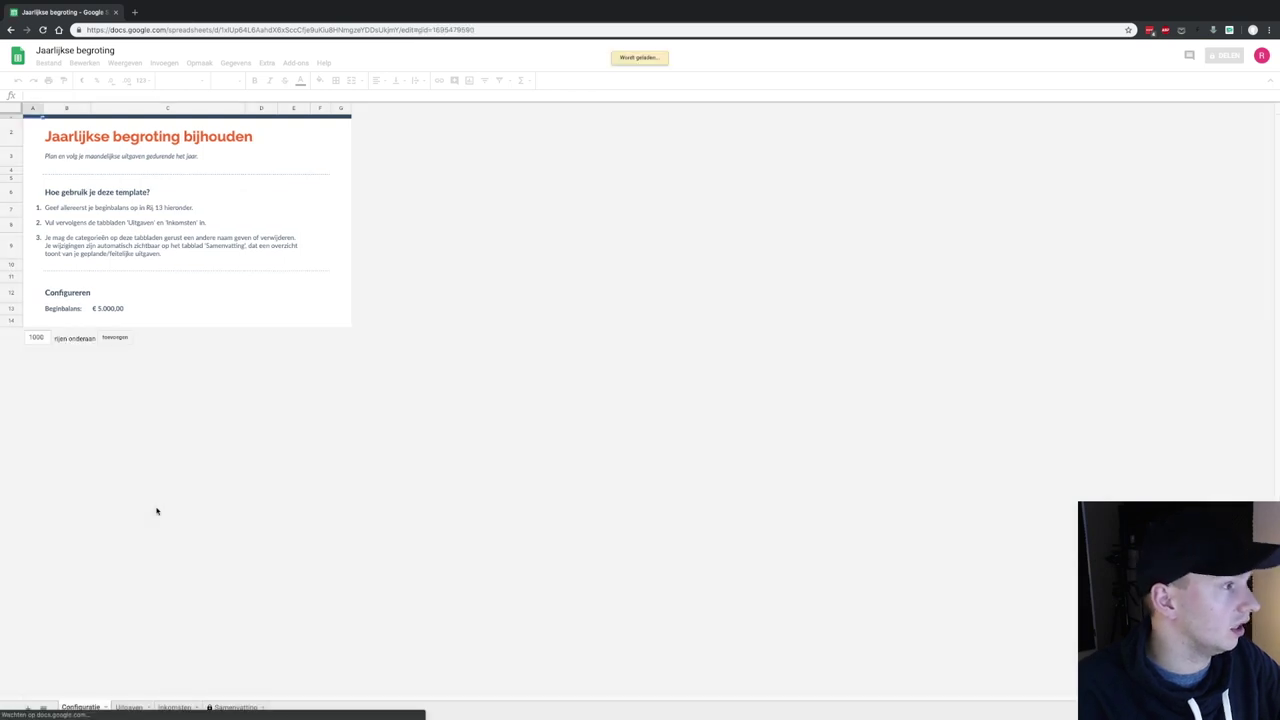
left_click(222, 707)
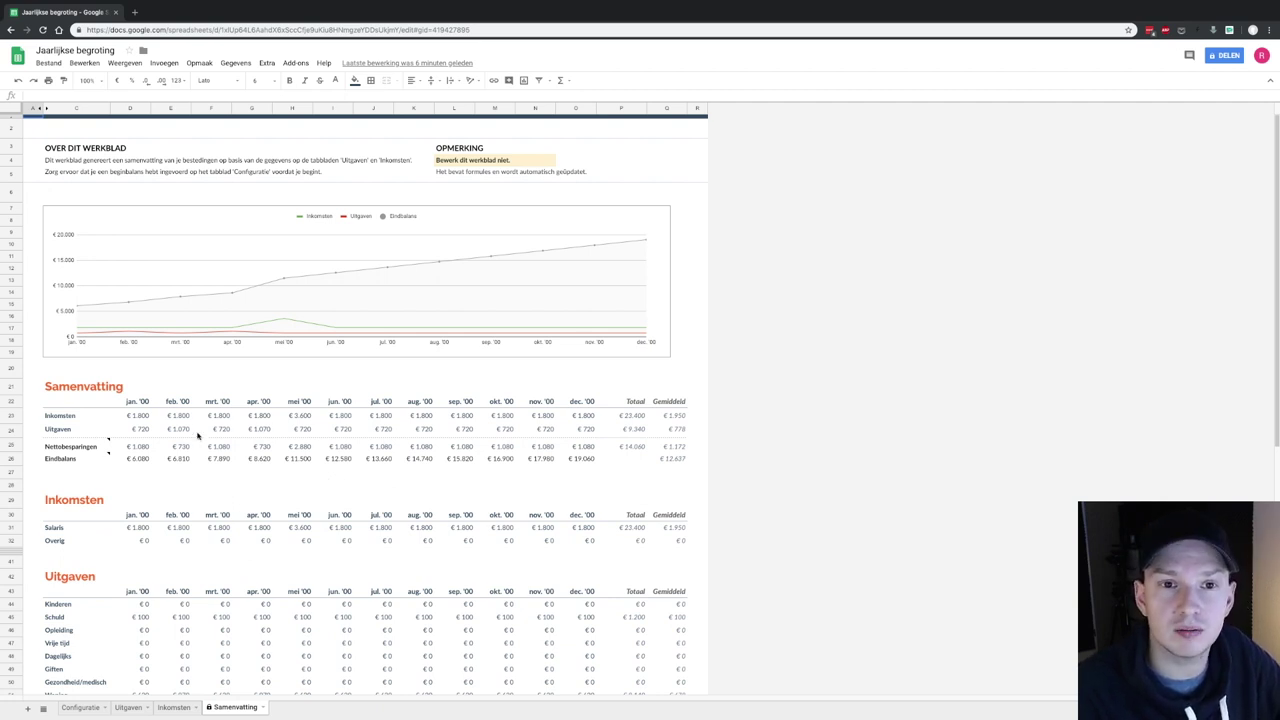
scroll(197, 435, "down", 3)
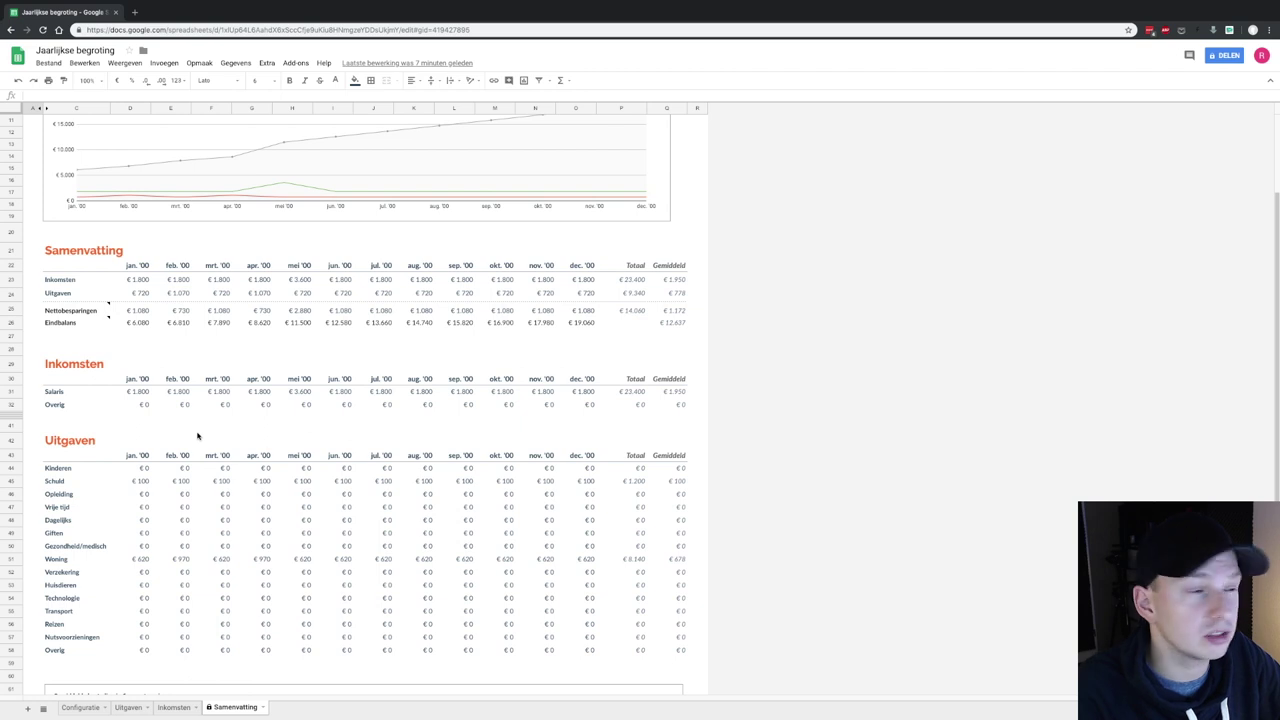
scroll(197, 435, "up", 3)
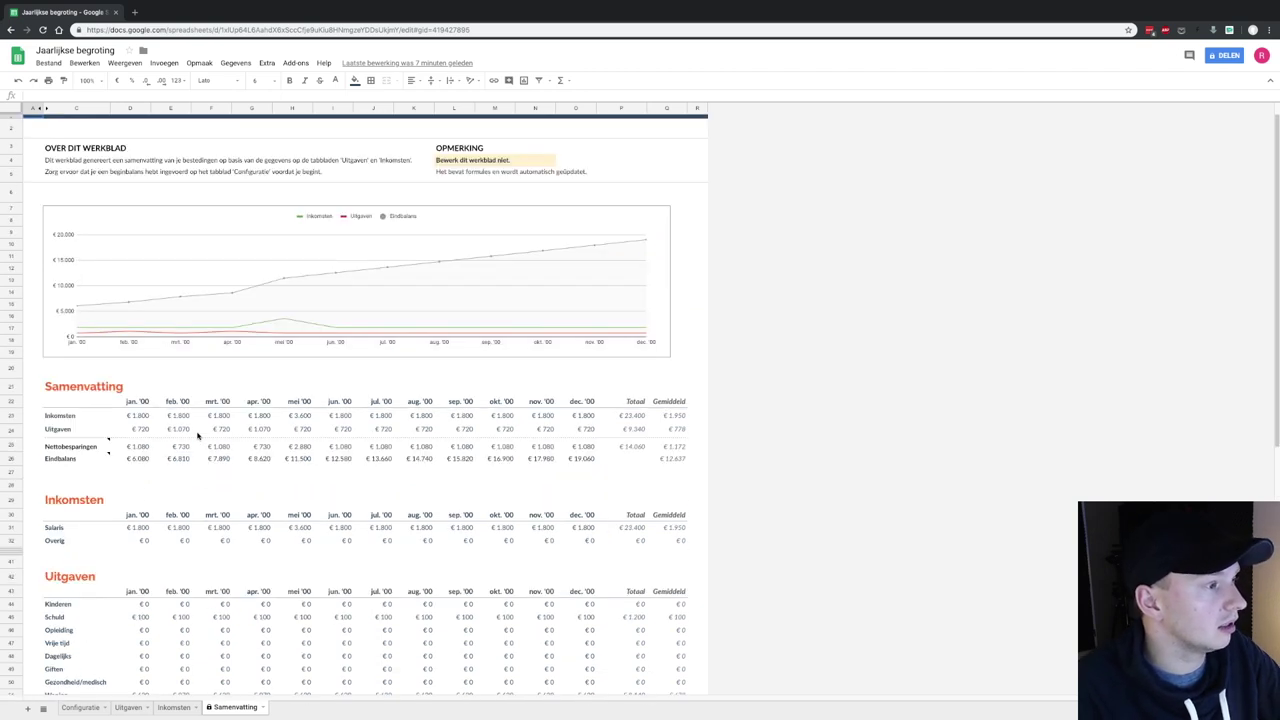